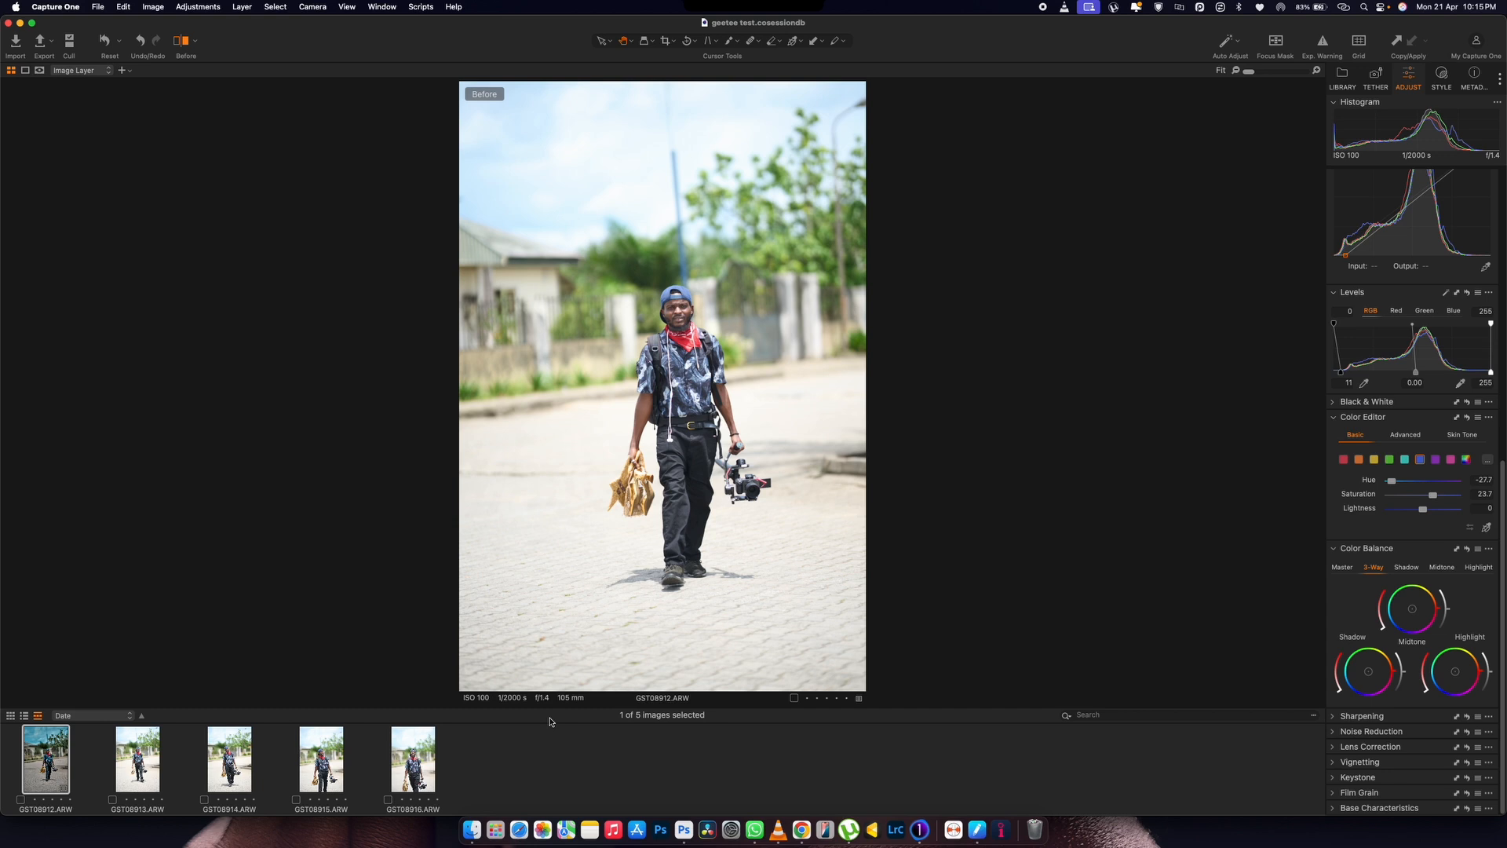
- Turn off the before view and reset all adjustments on GST08912.ARW
key(y)
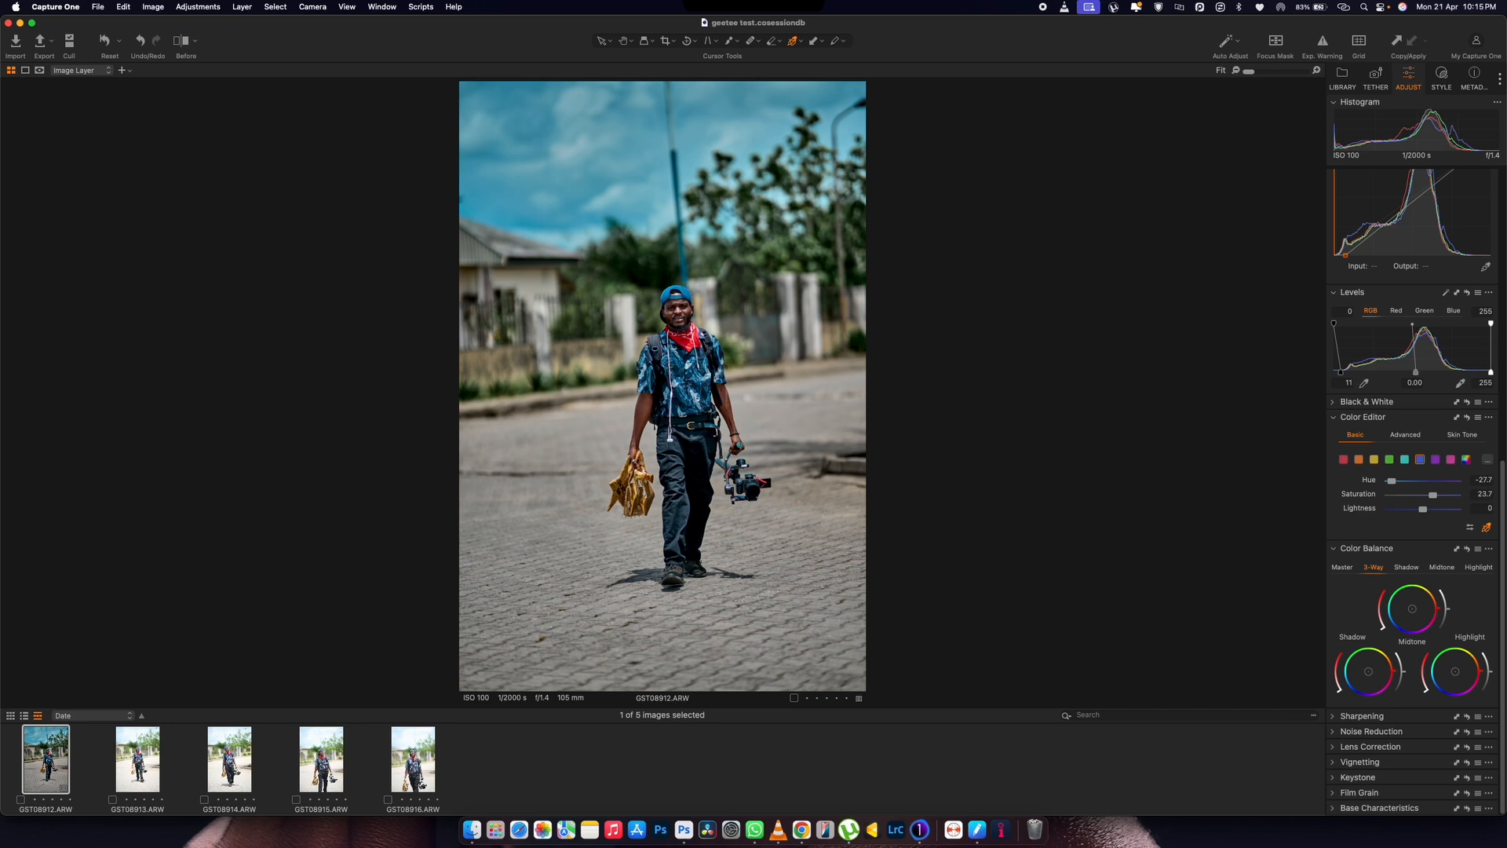
click(107, 43)
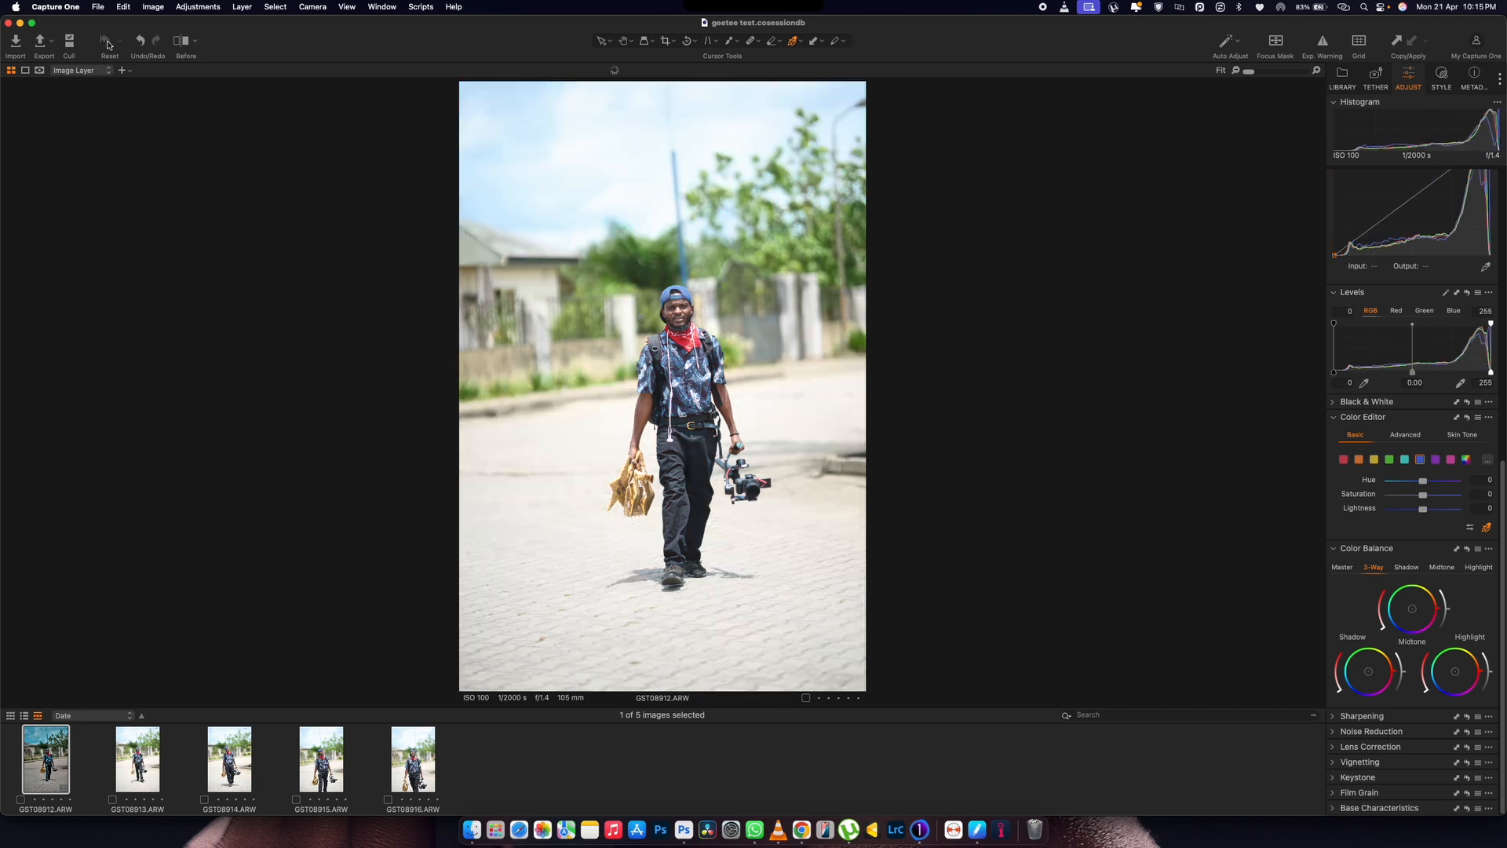
- Set Exposure to -0.38, Brightness to -5, Highlight to -88, White to -56 and Shadow to 47
scroll(1336, 310, up, 3)
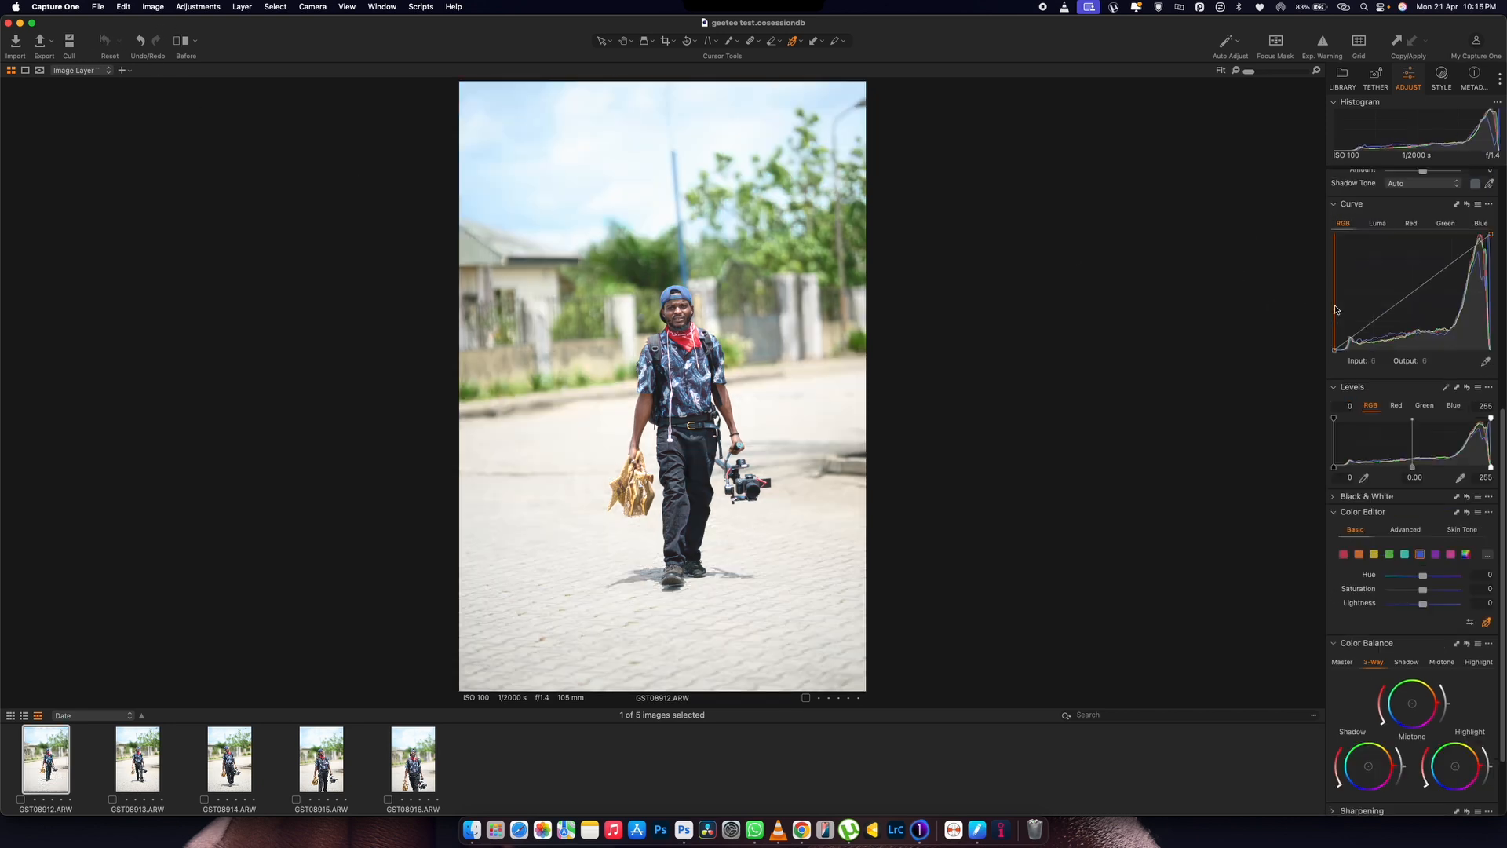
scroll(1336, 310, up, 12)
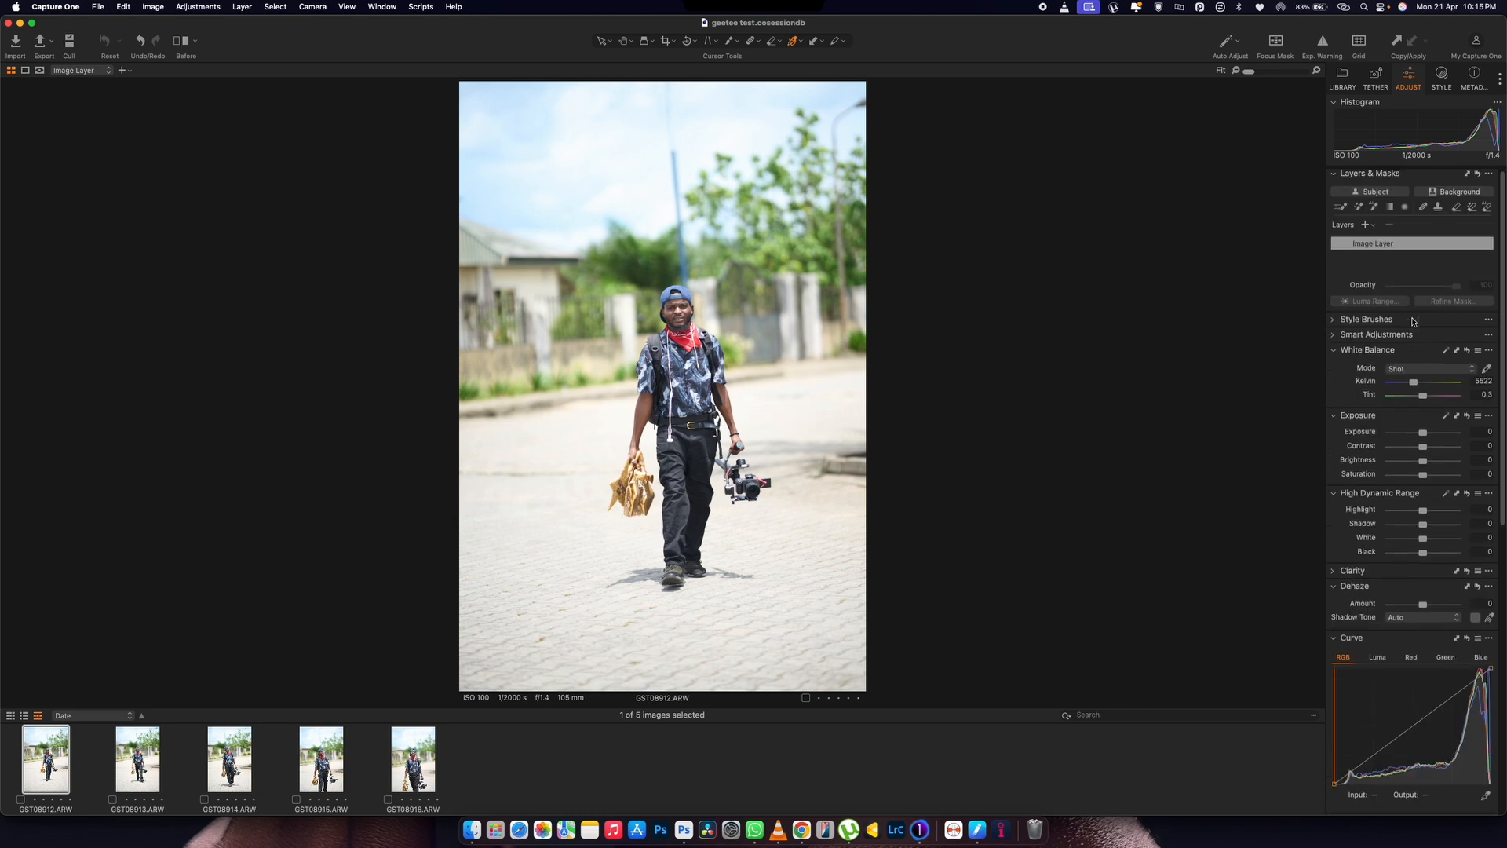
scroll(1413, 369, down, 1)
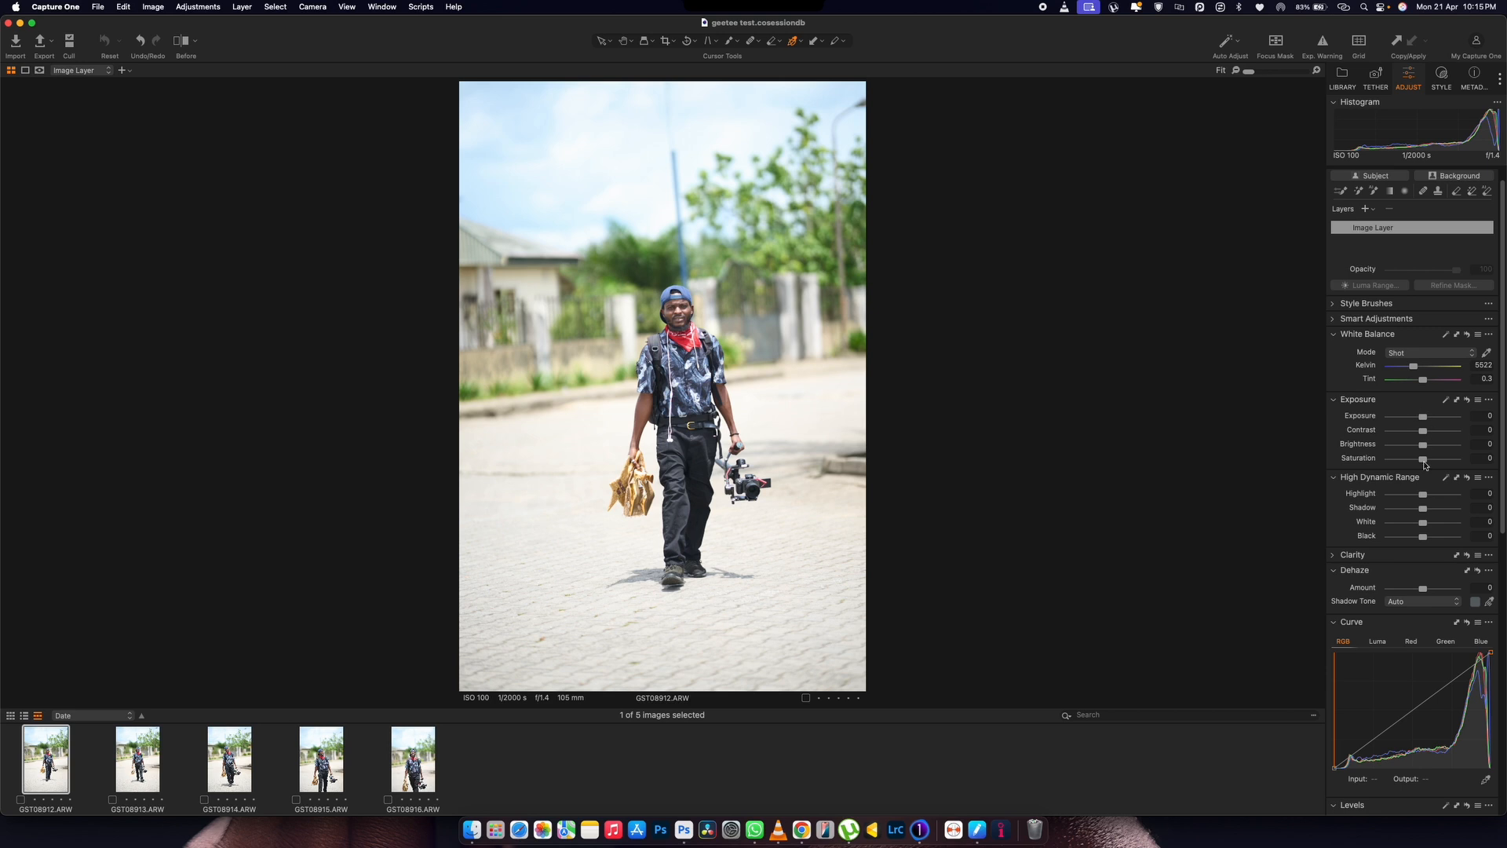
drag(1428, 417, 1424, 417)
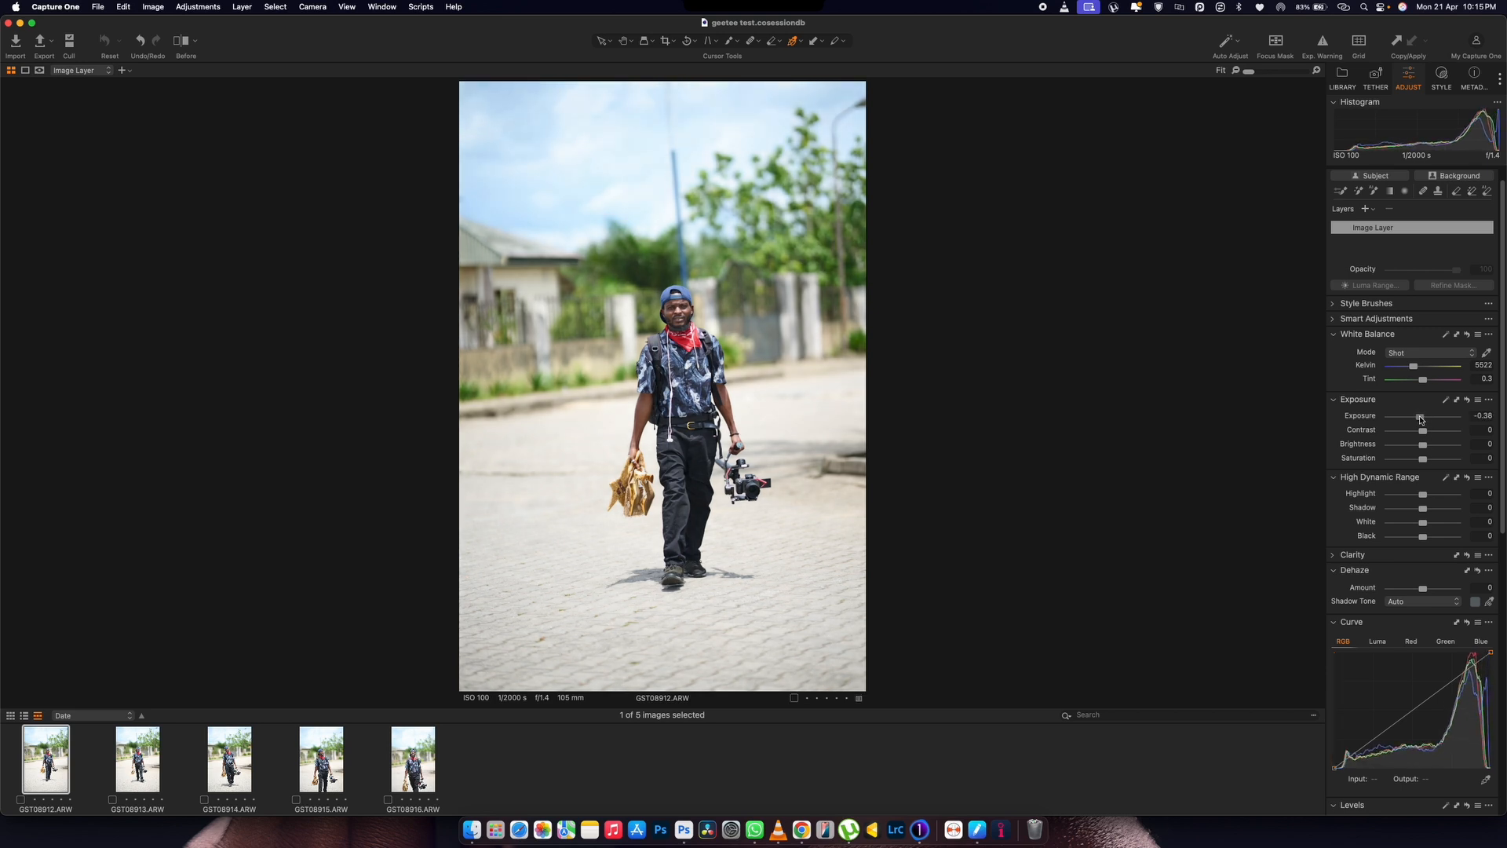
drag(1422, 494, 1404, 523)
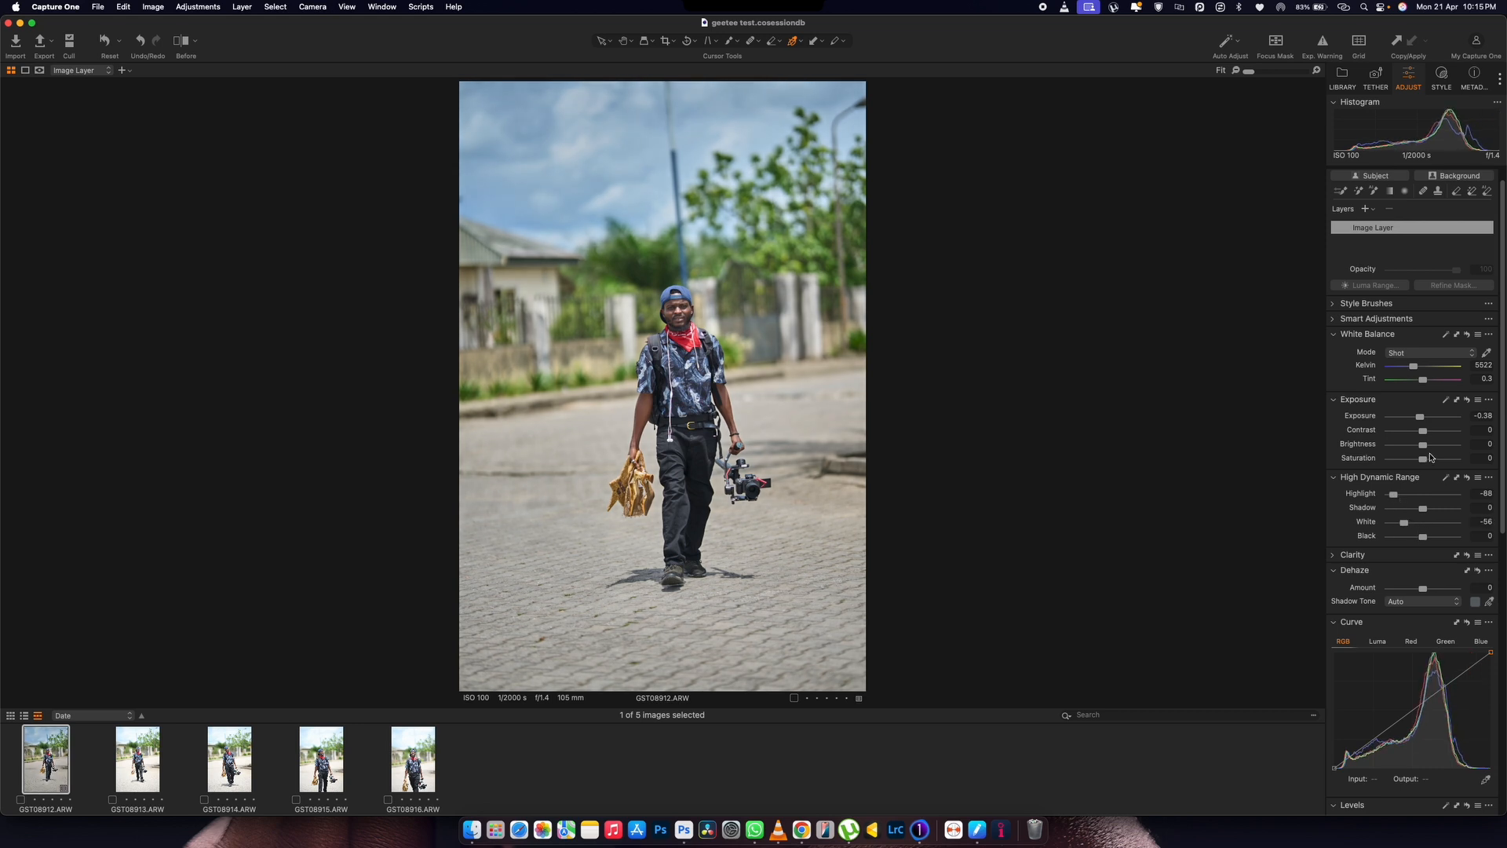
drag(1426, 444, 1423, 446)
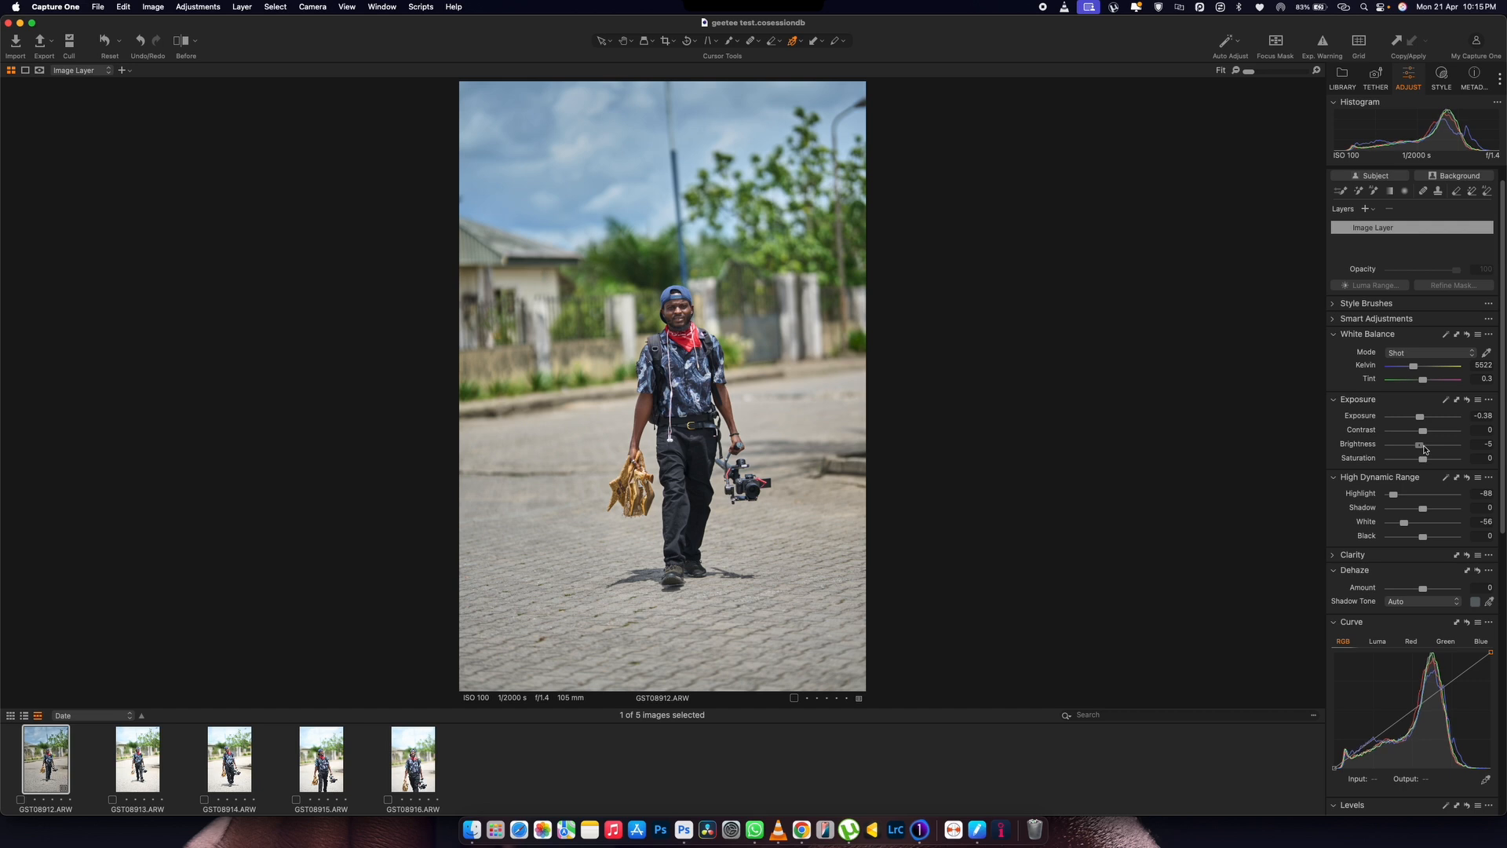
drag(1422, 509, 1439, 510)
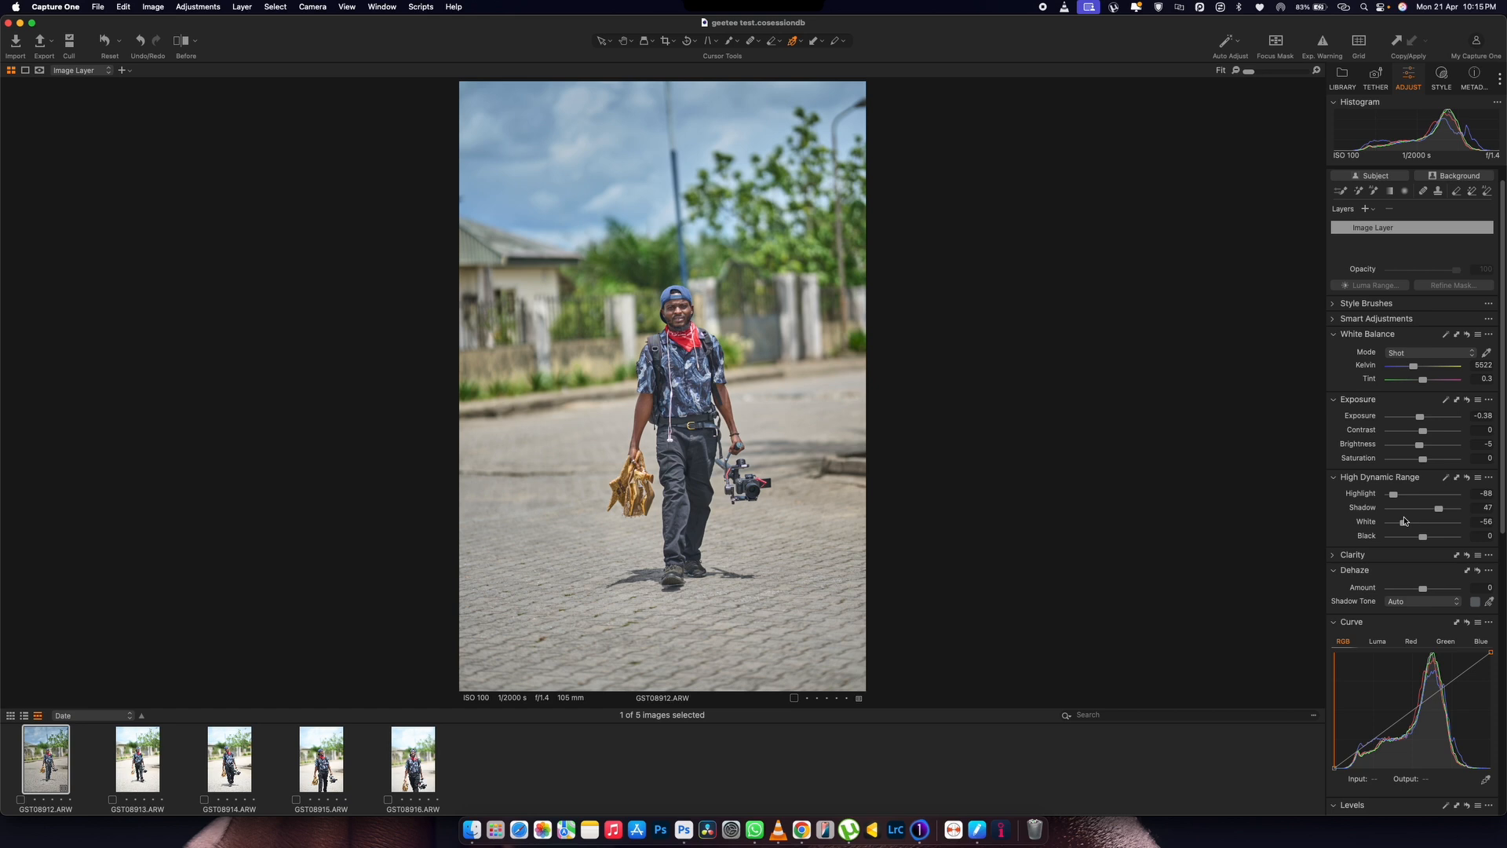
- Deepen the blacks by moving the RGB curve's black point inward and setting the Levels shadow input to 13, and raise Shadow to 63
scroll(1417, 524, down, 3)
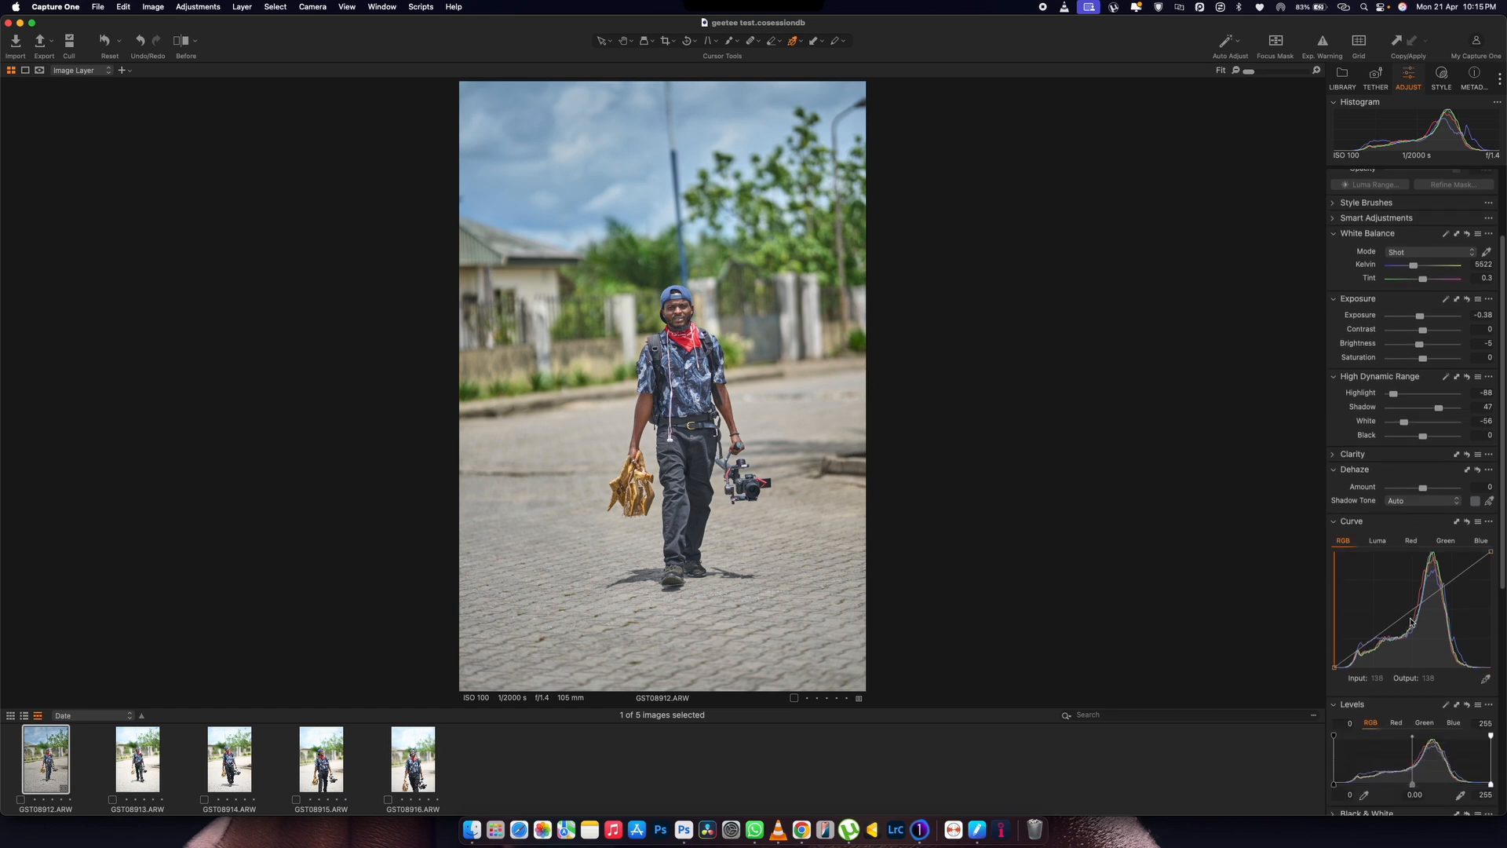
drag(1336, 671, 1347, 672)
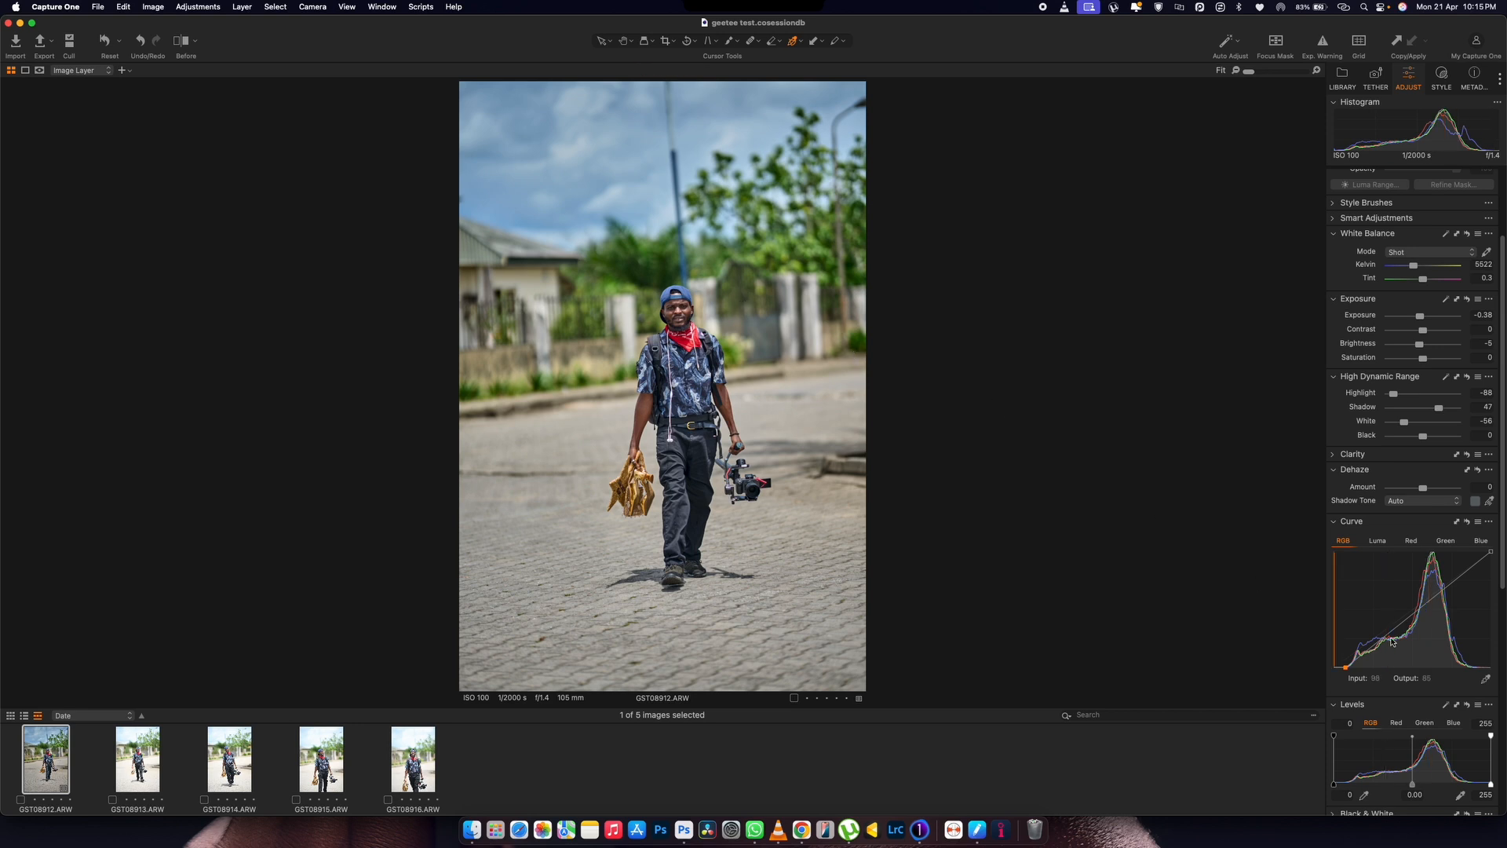
scroll(1385, 660, down, 3)
drag(1336, 734, 1345, 728)
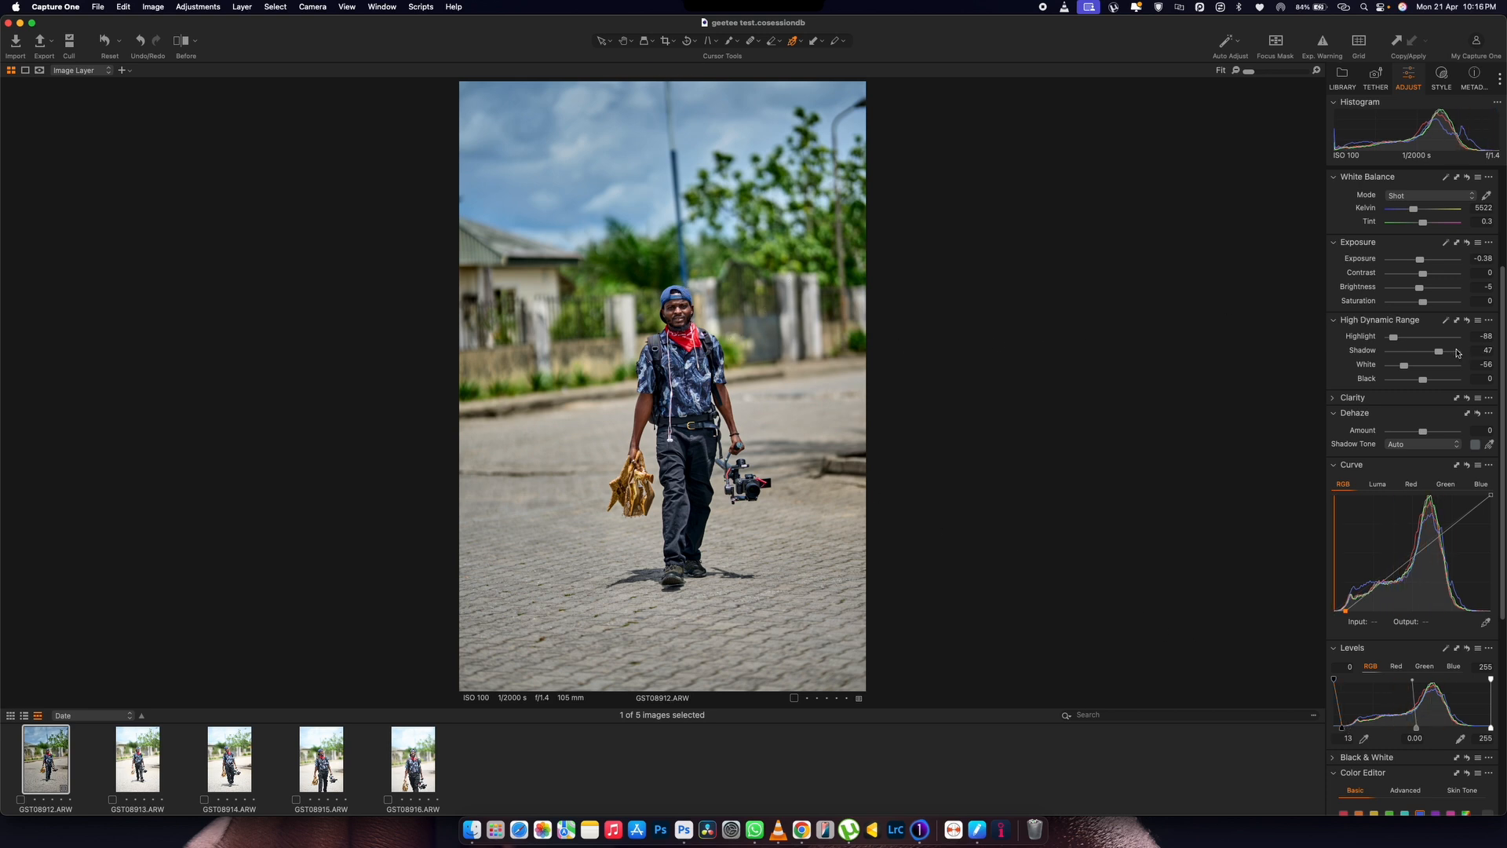
drag(1439, 350, 1444, 354)
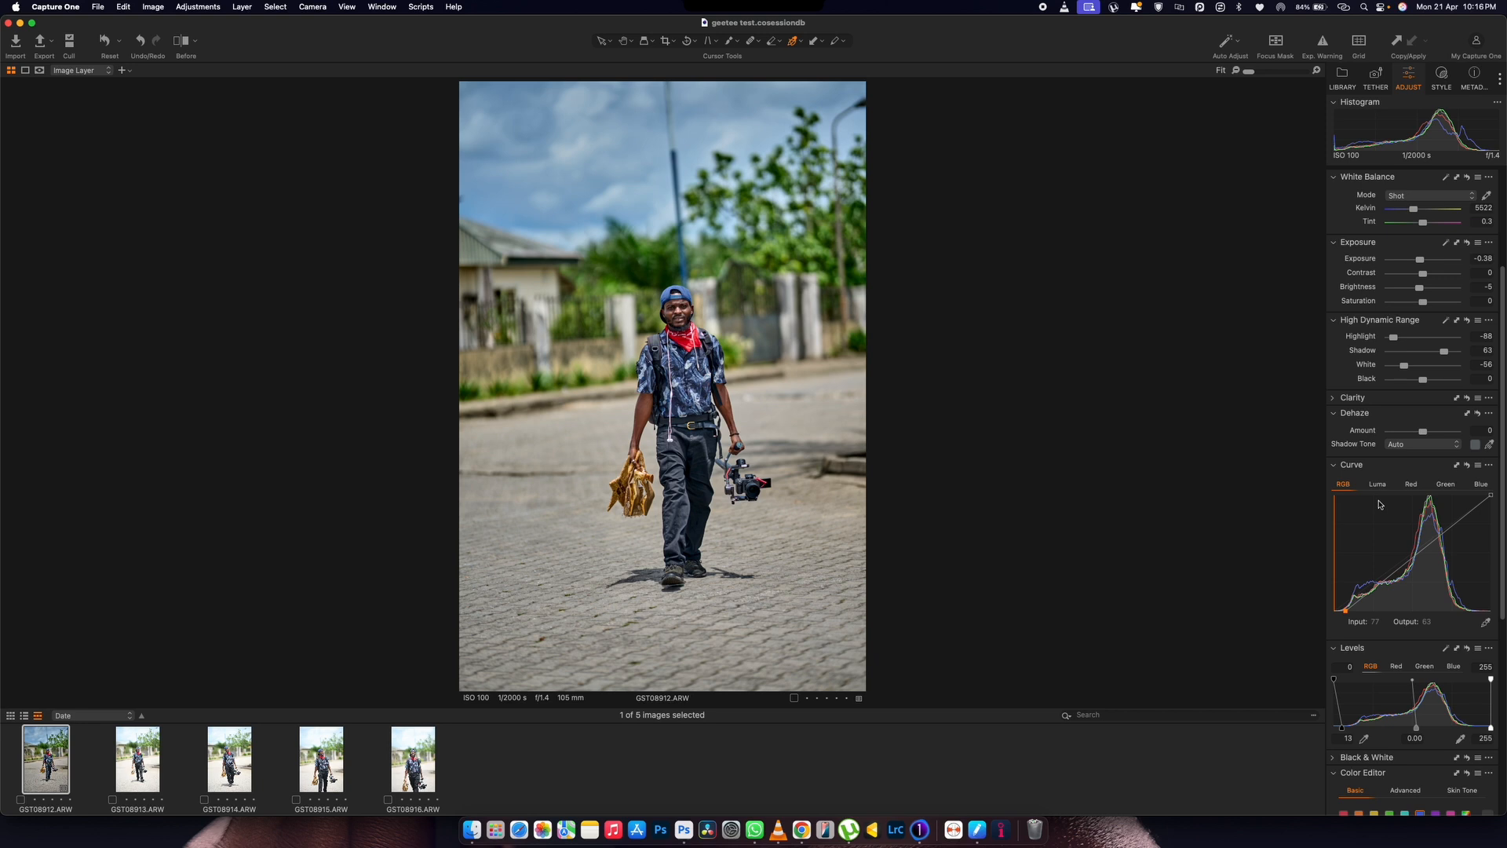
- Shift the blues to Hue -30 and Saturation 27 in the Color Editor, and fine-tune the cyan range
scroll(1412, 533, down, 5)
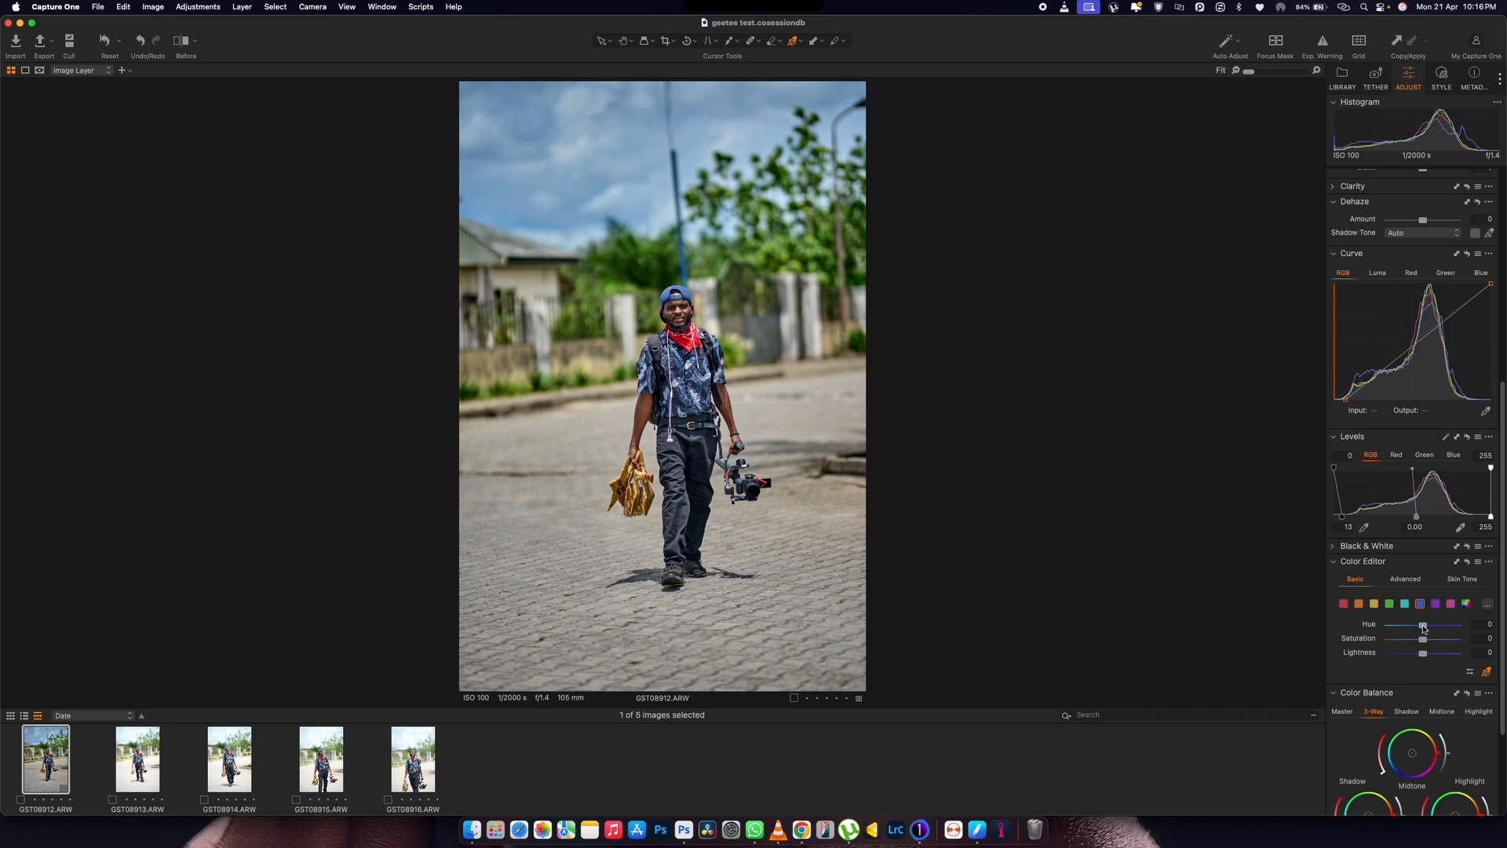
drag(1423, 627, 1376, 628)
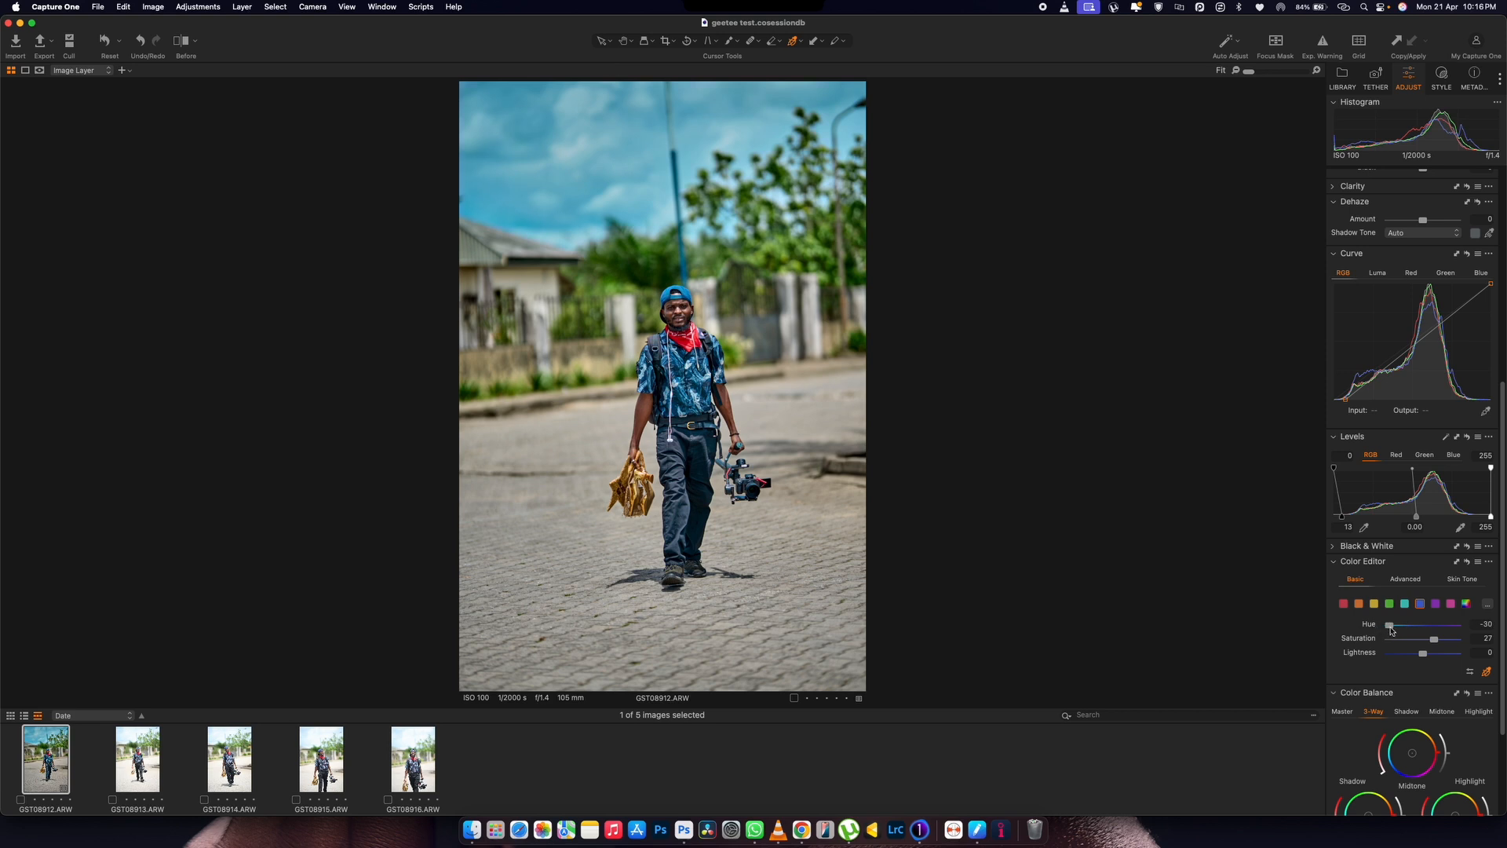
drag(1423, 655, 1418, 656)
click(1405, 606)
mouse_move(1423, 627)
mouse_down()
mouse_move(1395, 627)
mouse_move(1427, 642)
mouse_up()
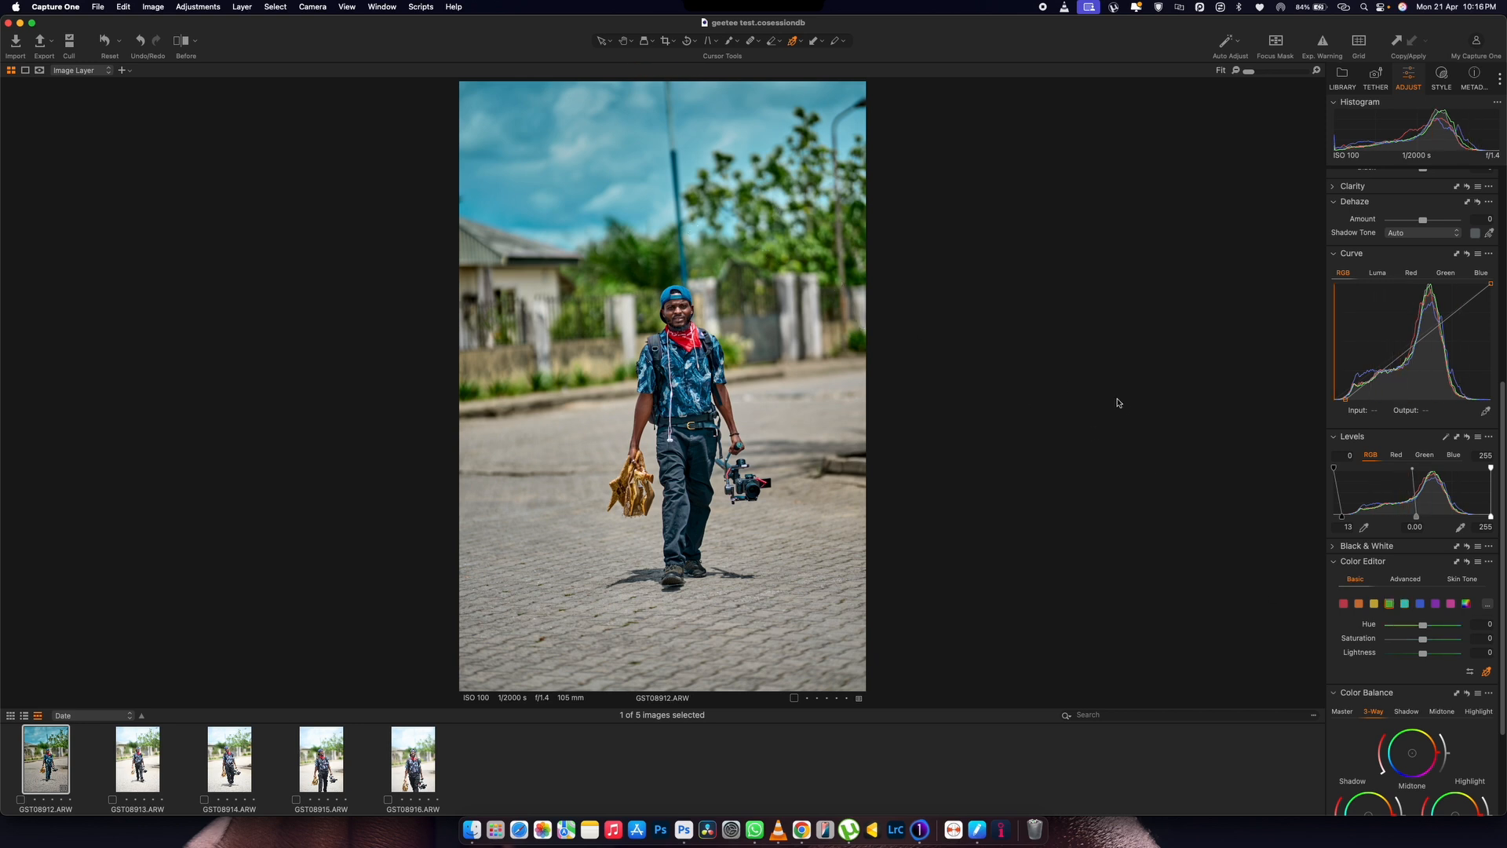
- Mute the greens in the Color Editor with Hue 8.3 and Saturation -54
click(1419, 603)
mouse_move(1423, 625)
mouse_down()
mouse_move(1394, 625)
mouse_move(1466, 626)
mouse_move(1404, 644)
mouse_up()
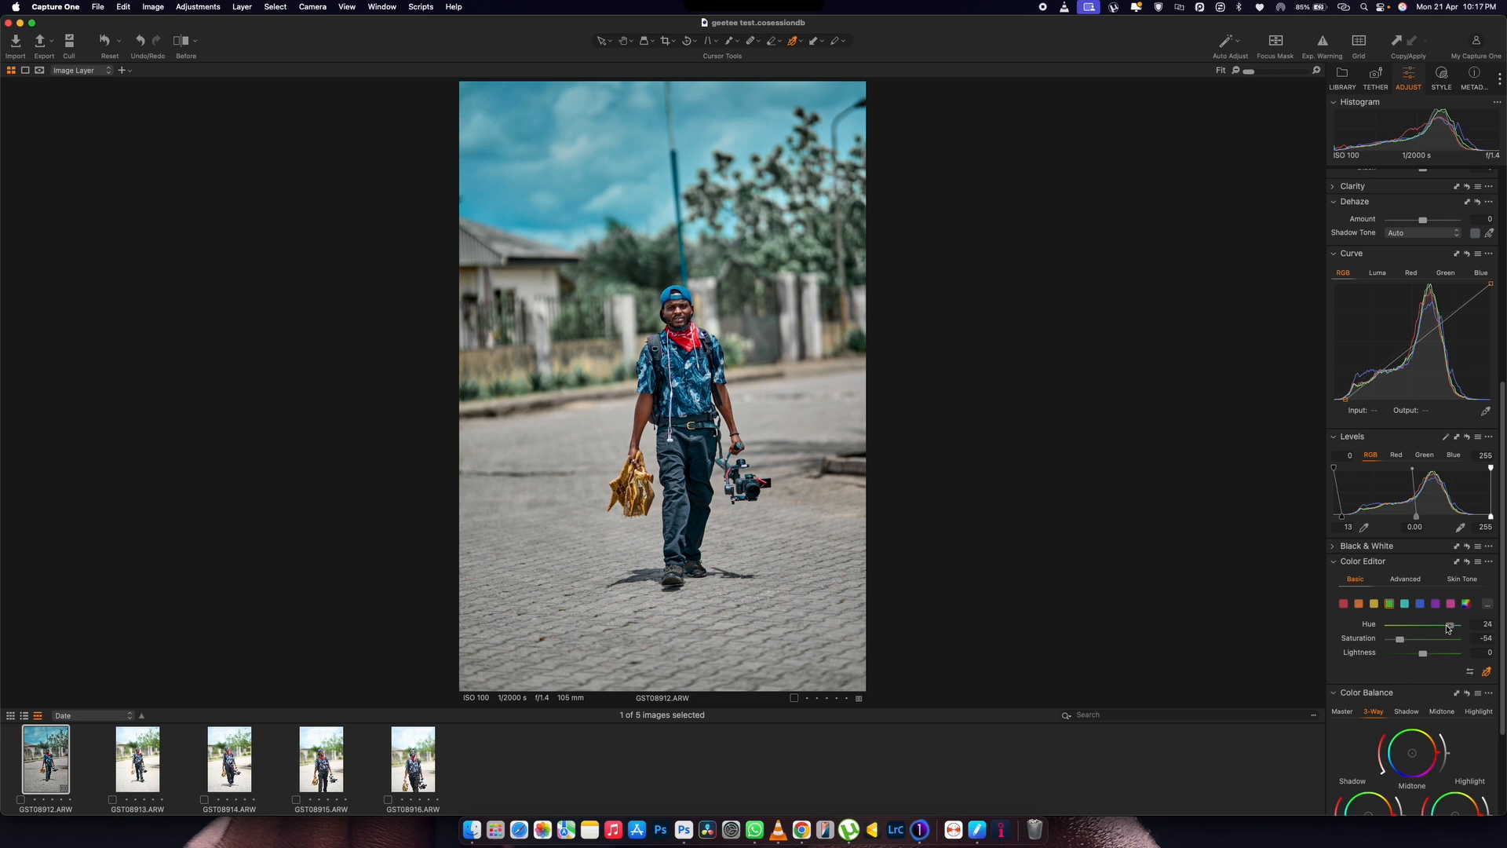
drag(1456, 625, 1432, 628)
- Set the Levels shadow input to 16 and lower White to -71
drag(1341, 516, 1346, 516)
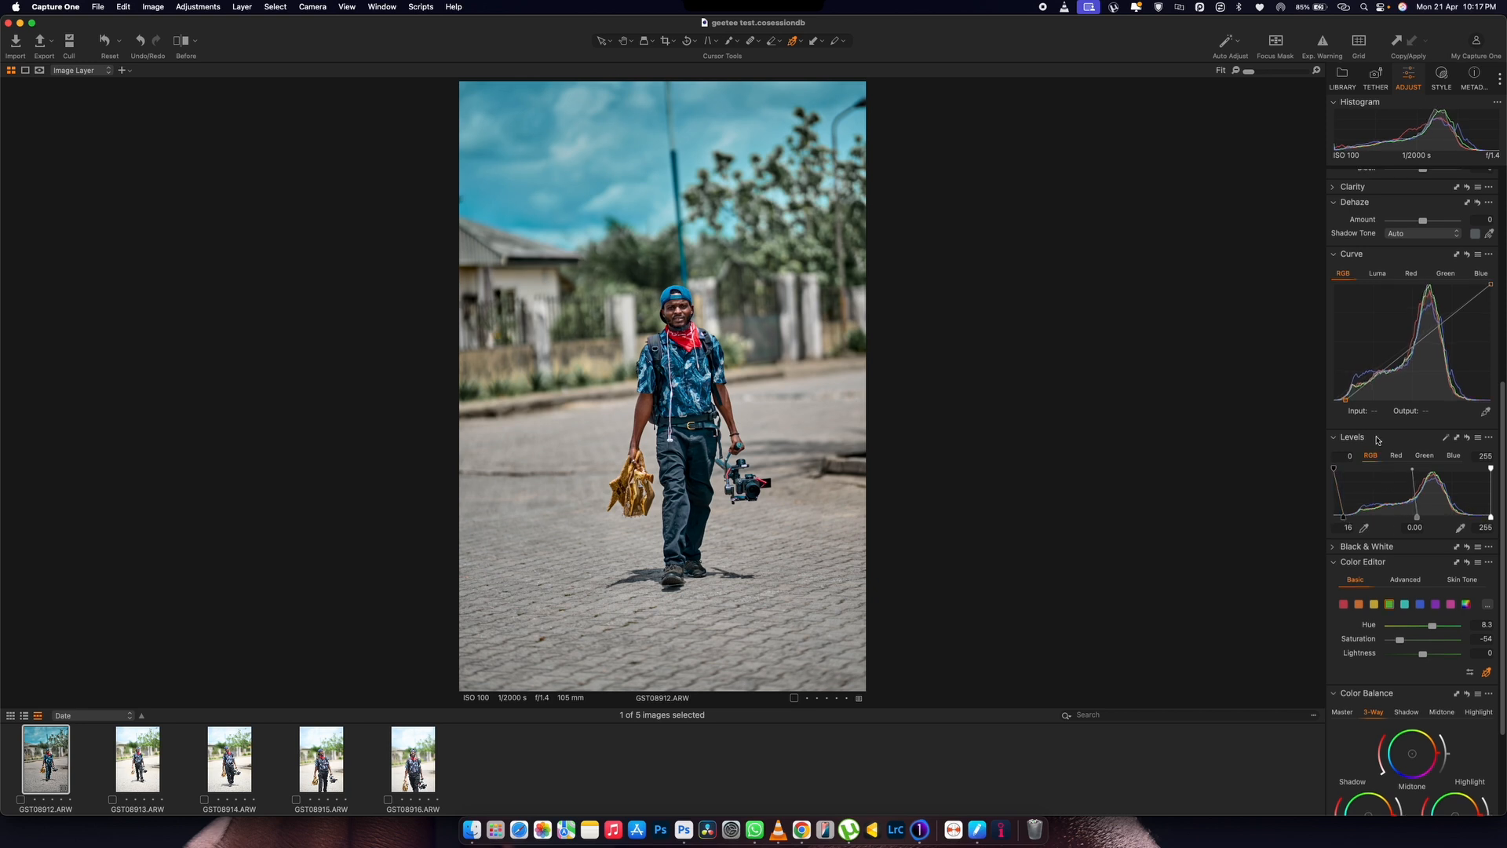
scroll(1354, 393, up, 5)
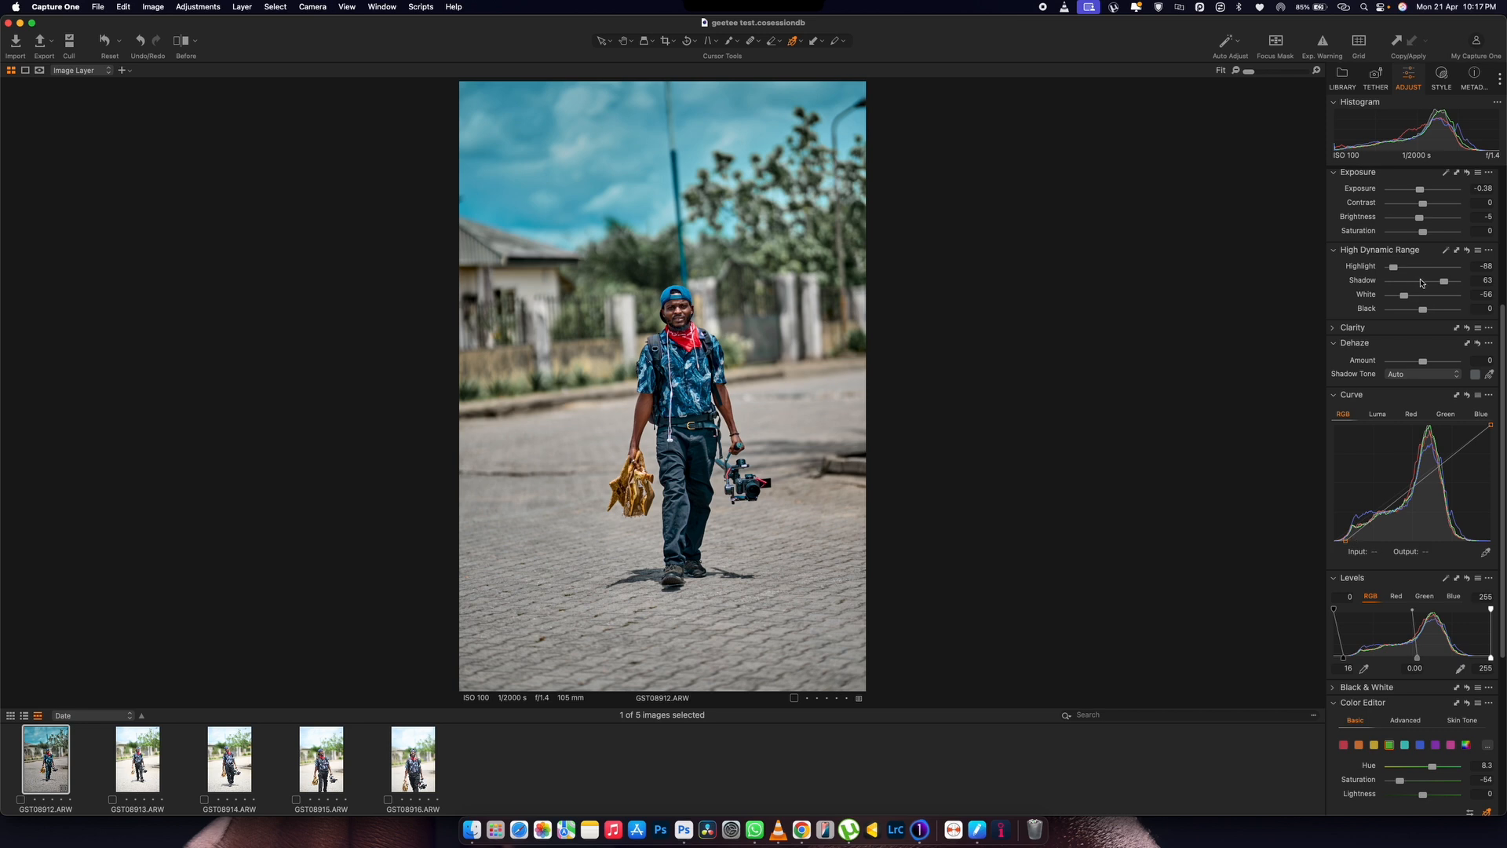
drag(1409, 296, 1404, 298)
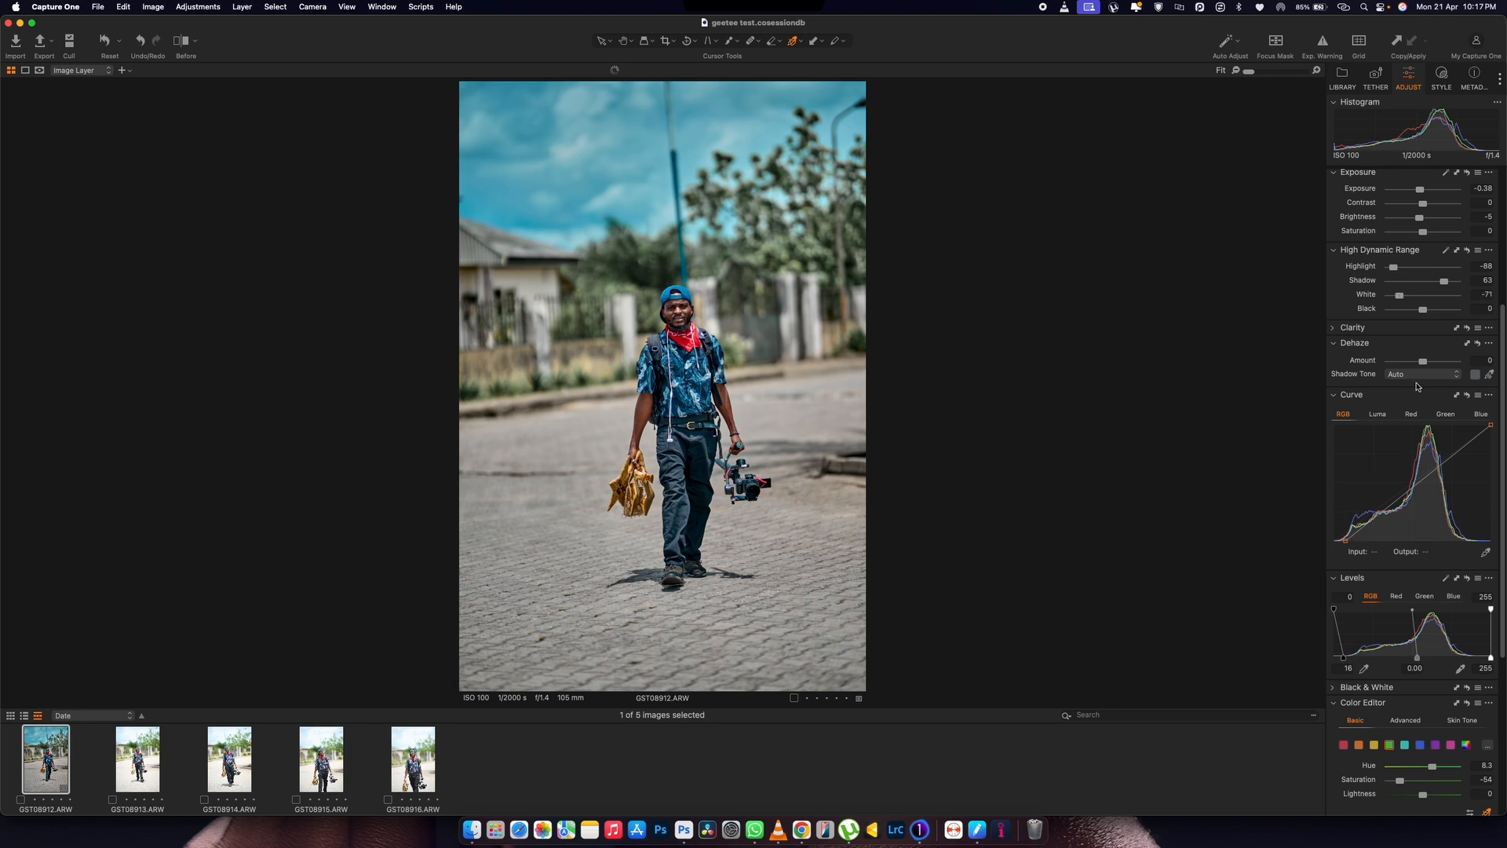
- Tint the highlights subtly towards green with the 3-Way Color Balance and reduce the strength of the tint
scroll(1417, 386, down, 10)
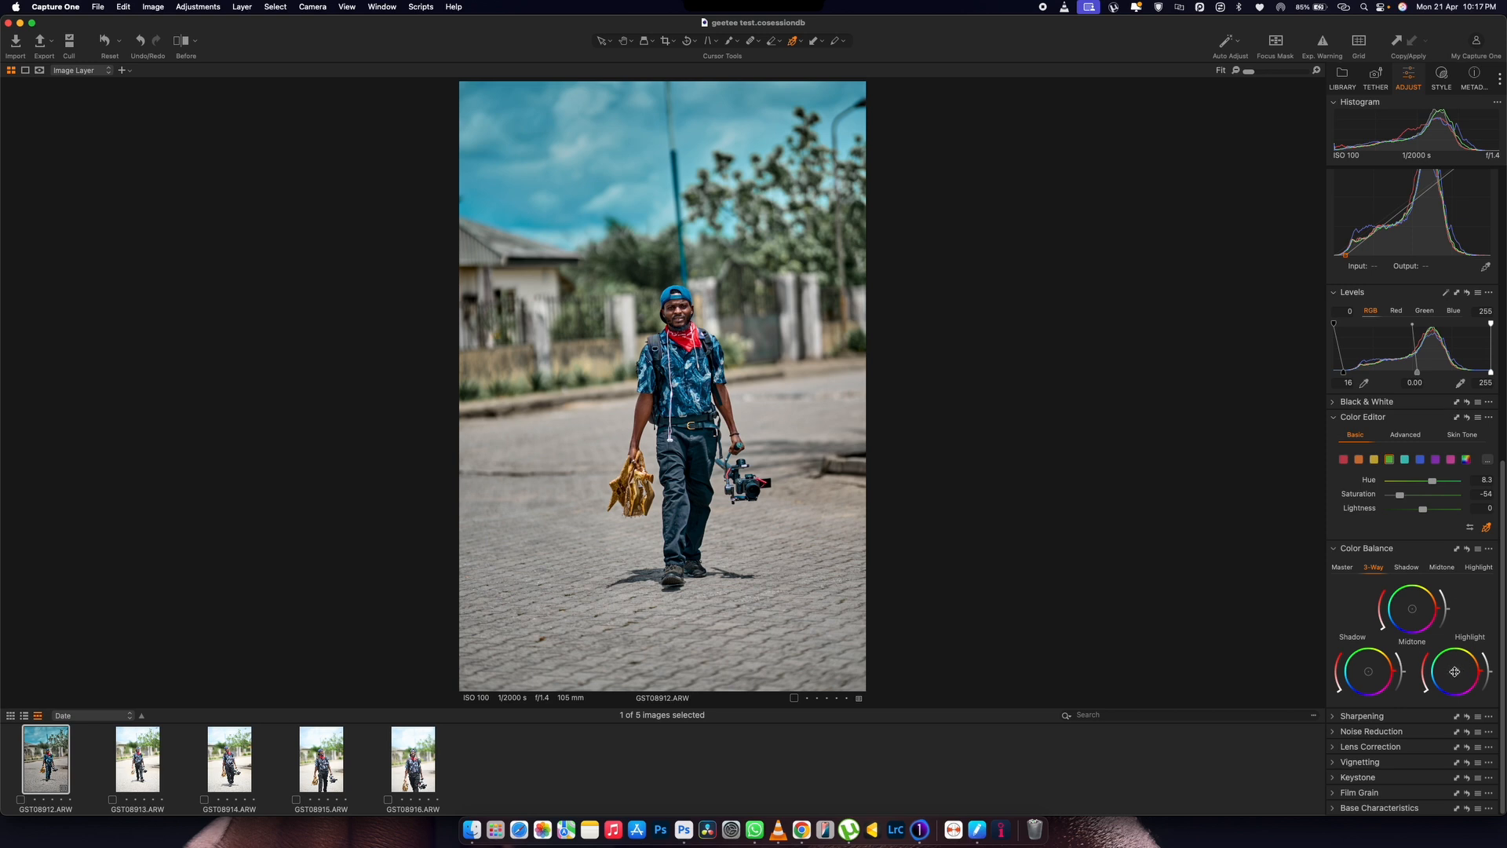
mouse_move(1454, 672)
mouse_down()
mouse_move(1474, 675)
mouse_move(1444, 676)
mouse_up()
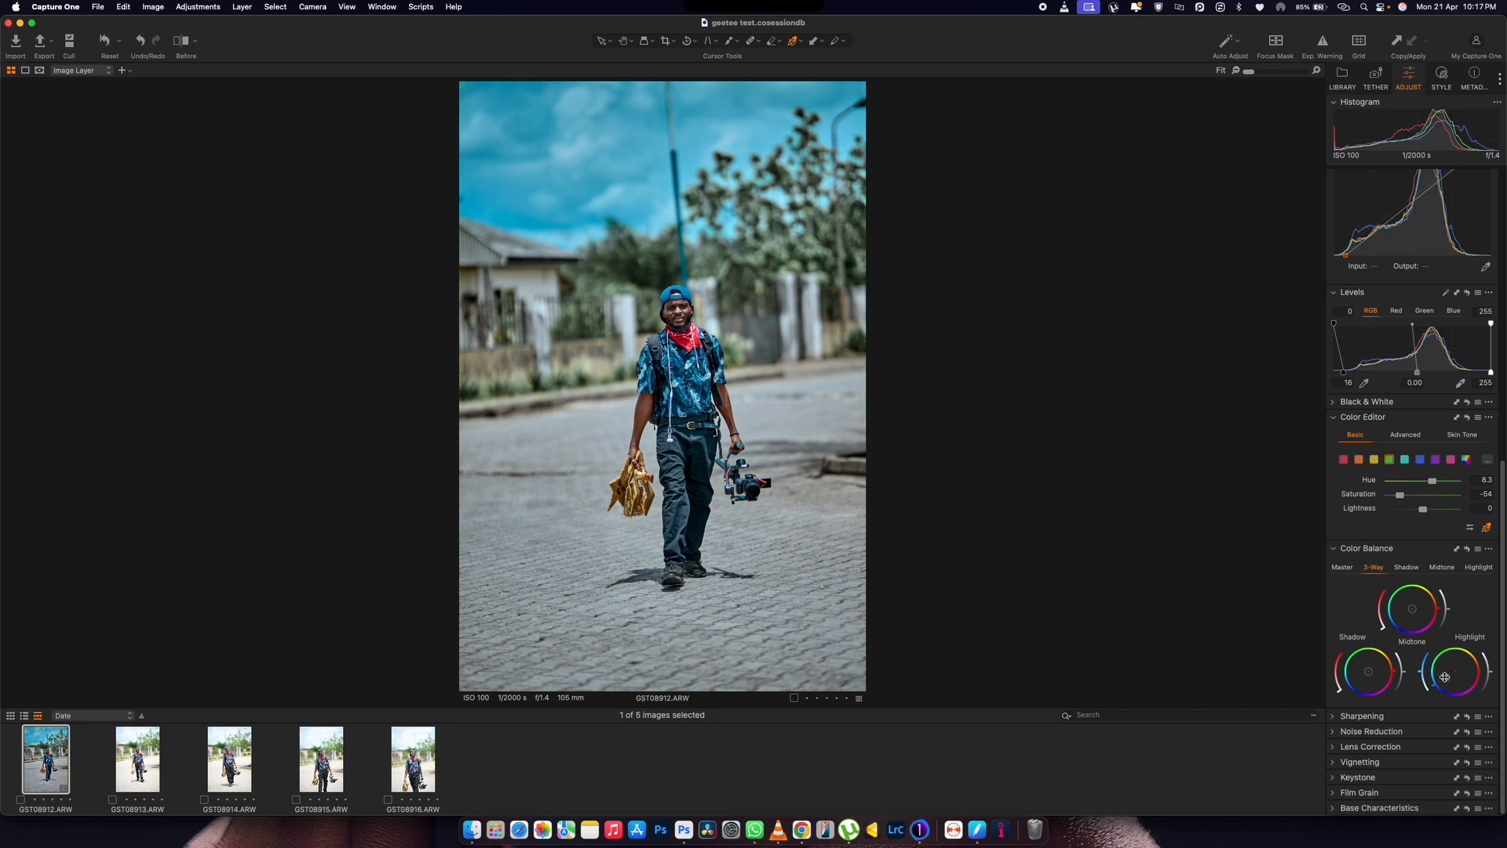
drag(1444, 676, 1450, 663)
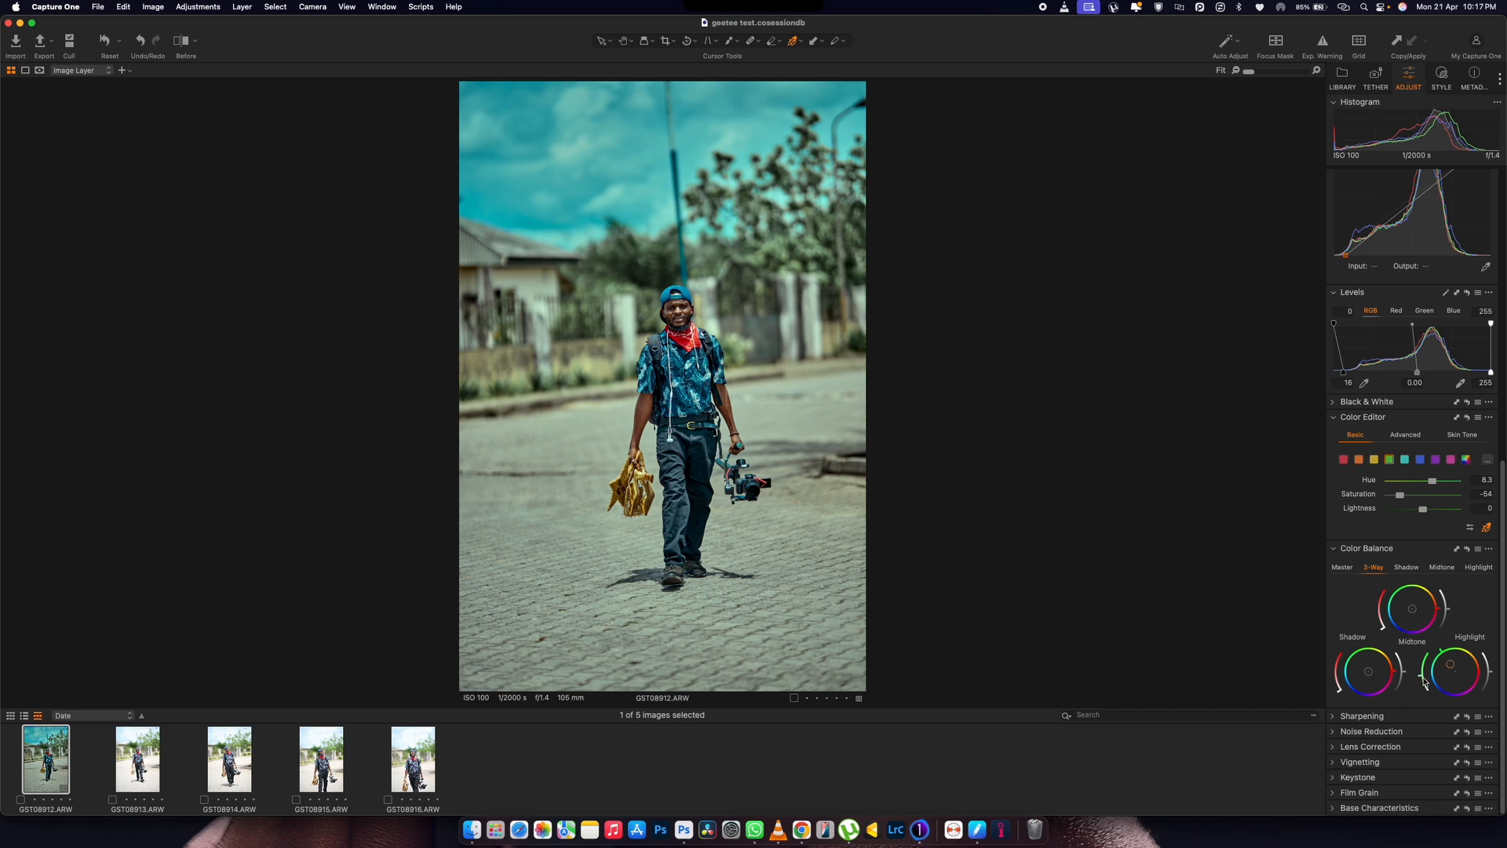
drag(1419, 676, 1423, 683)
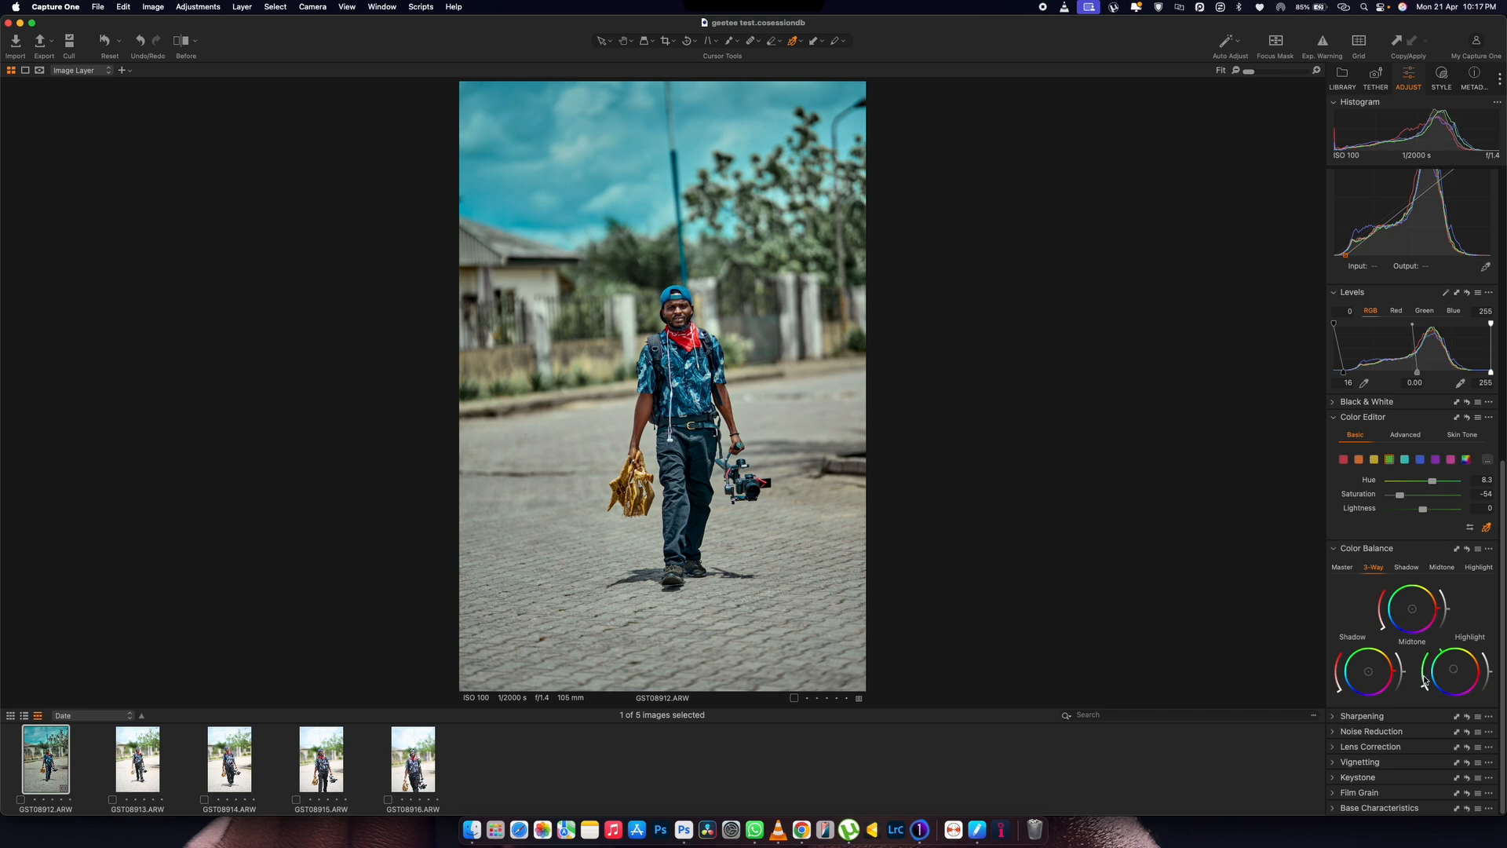
- Compare the edited GST08912.ARW with its original version
key(y)
key(y)
key(y)
key(y)
- Copy the adjustments from GST08912.ARW and apply them to all five images
click(144, 771)
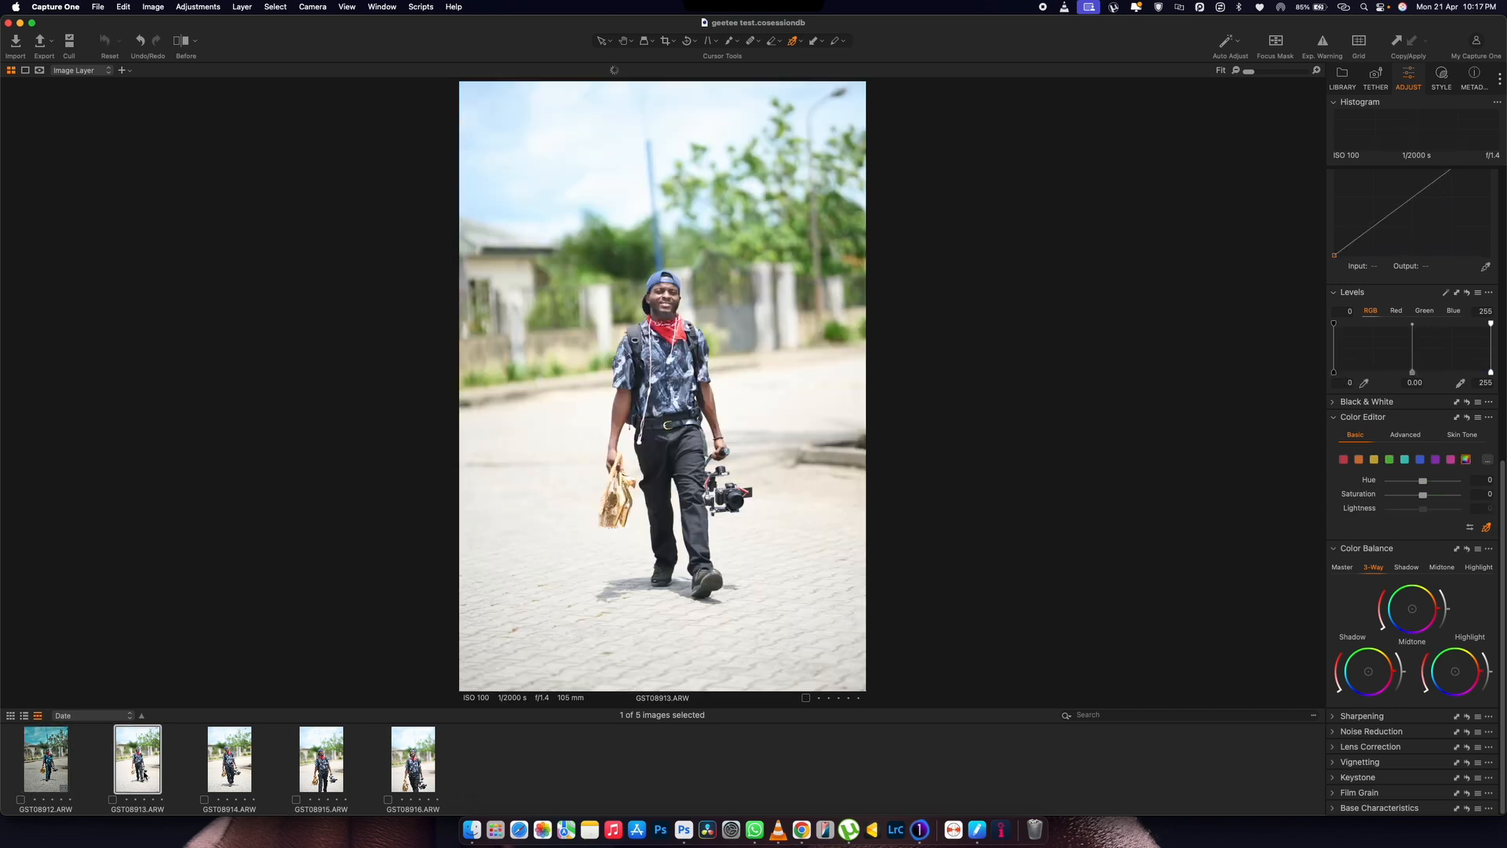
click(51, 765)
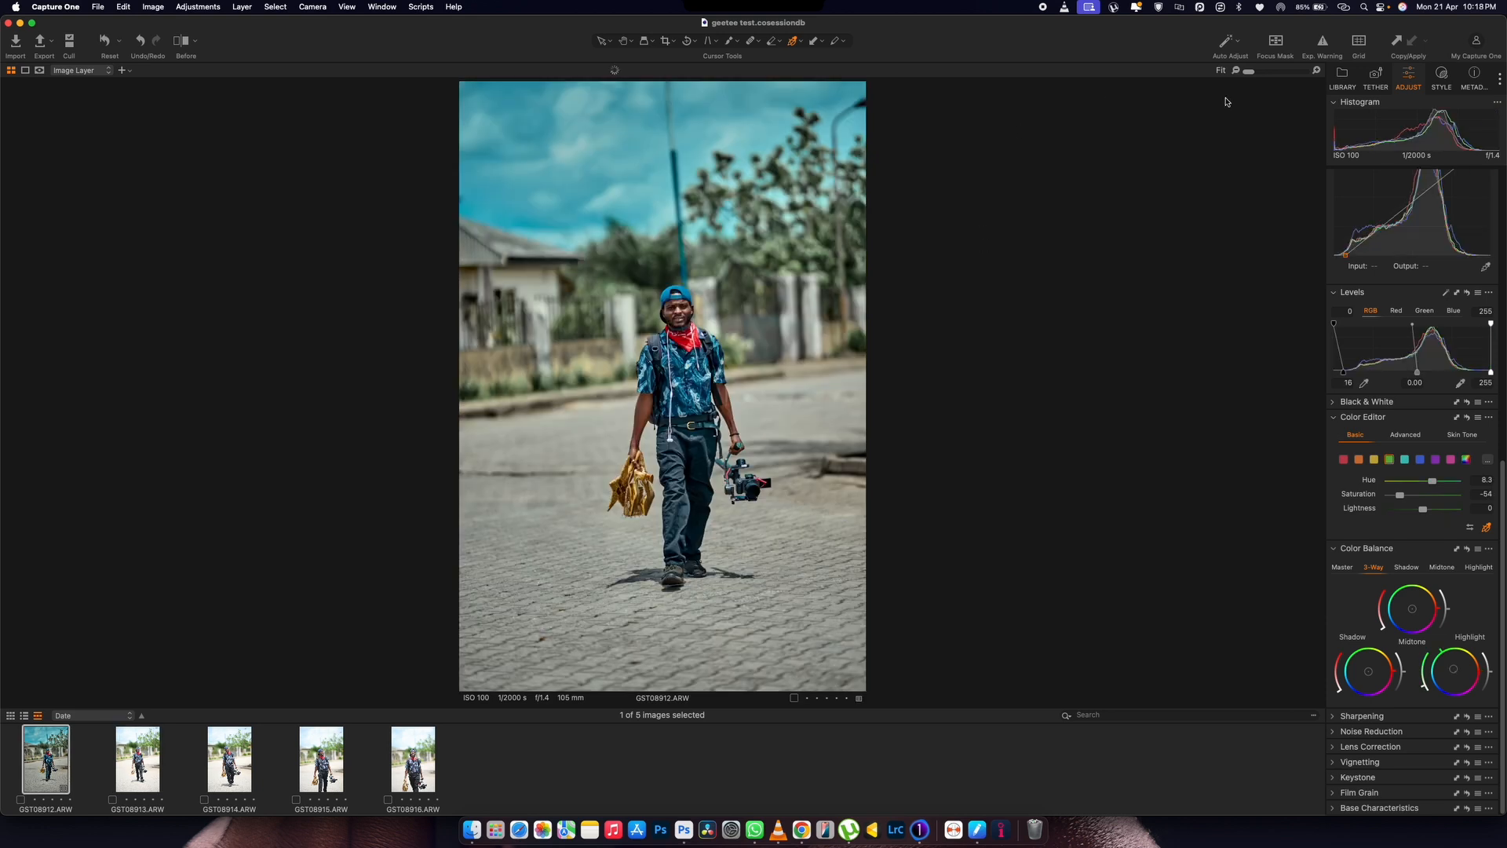
click(1399, 41)
shift+click(421, 774)
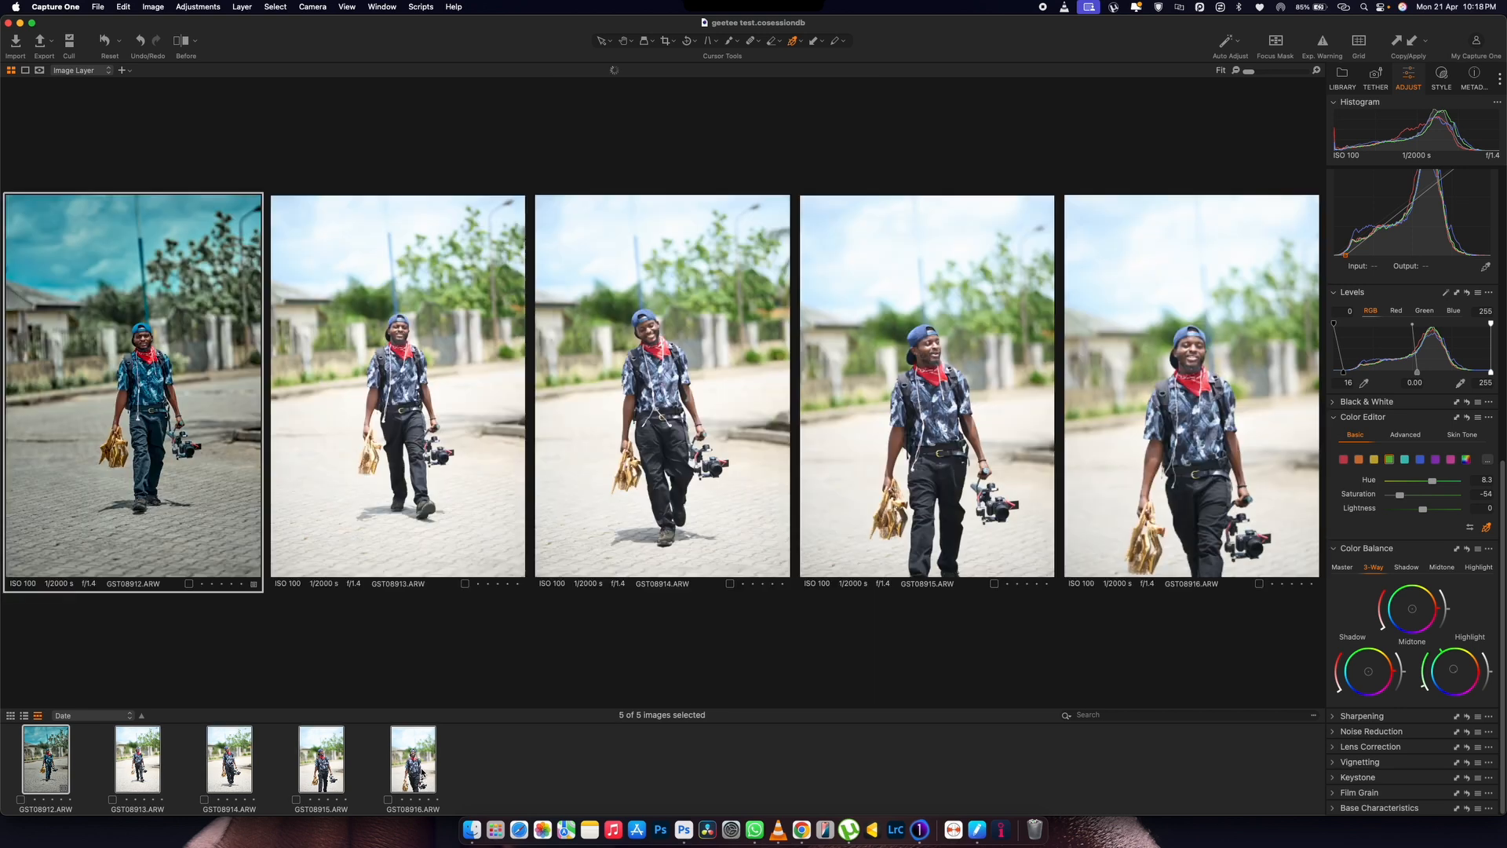
click(1412, 42)
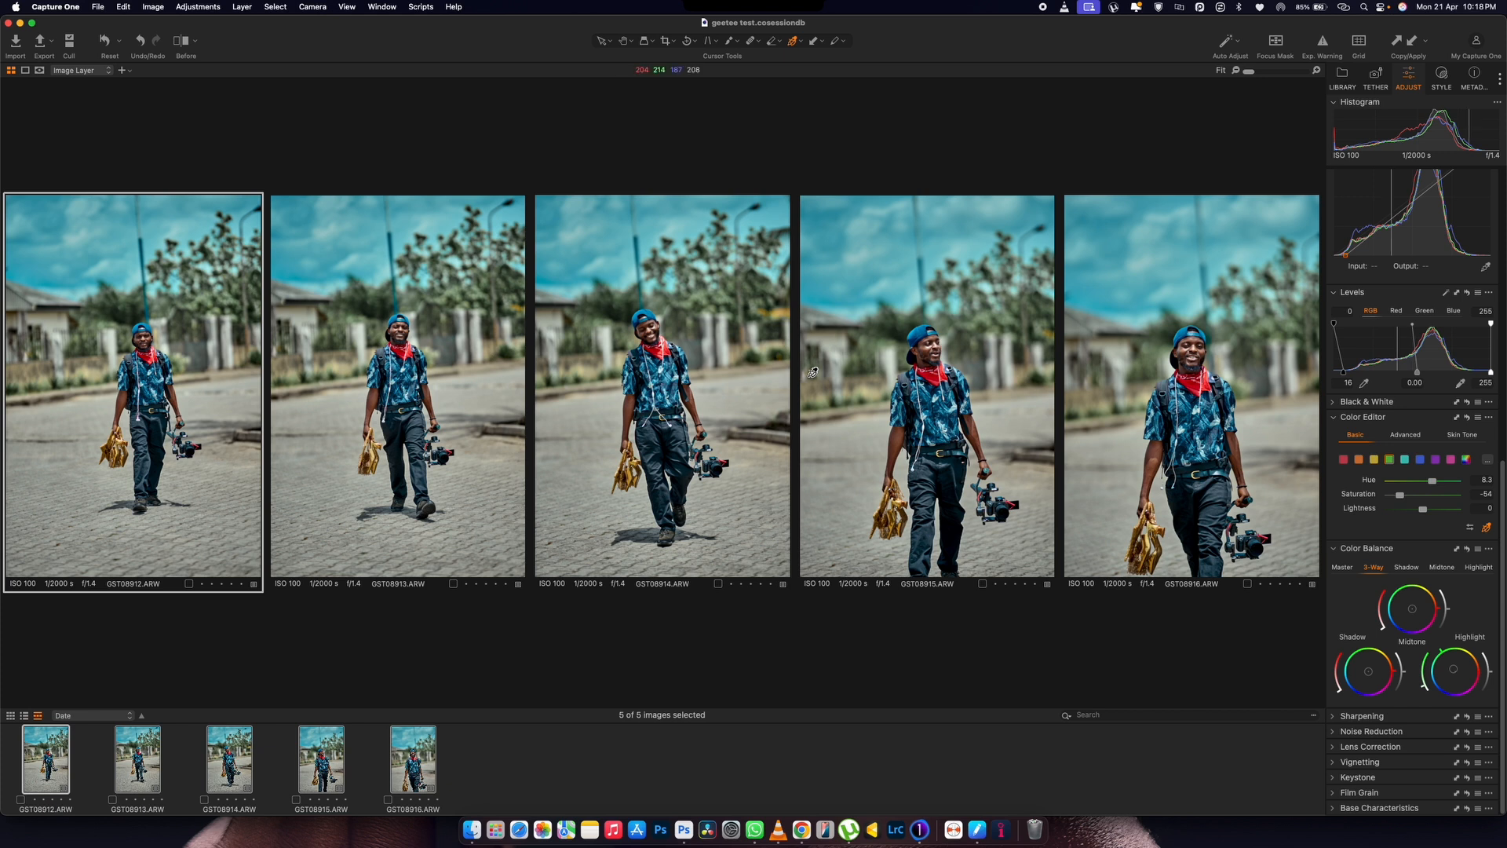
- Open GST08916.ARW on its own and inspect the man's face up close
click(540, 758)
click(413, 759)
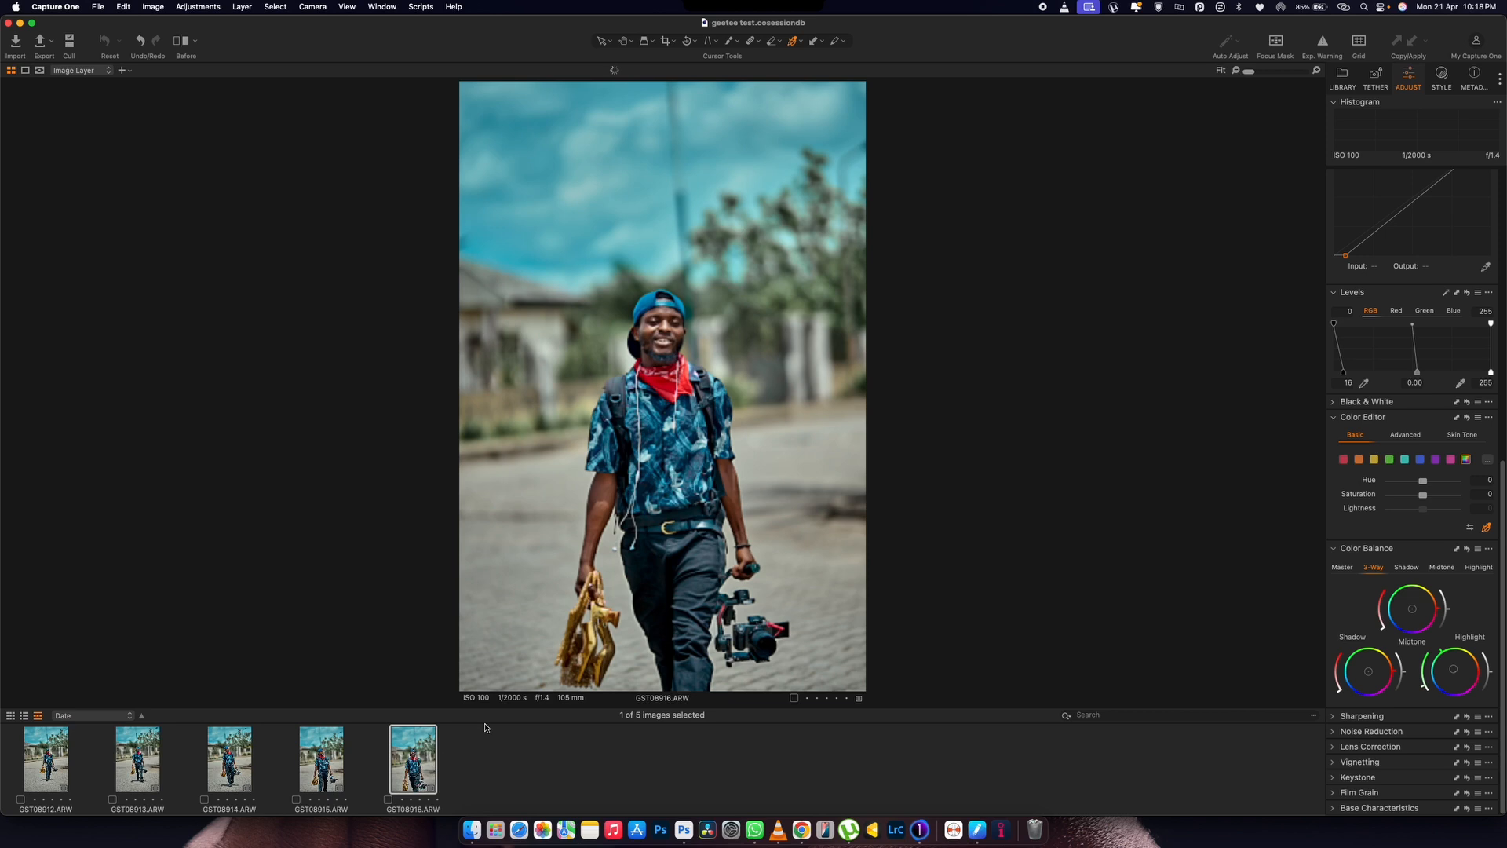
scroll(663, 313, up, 3)
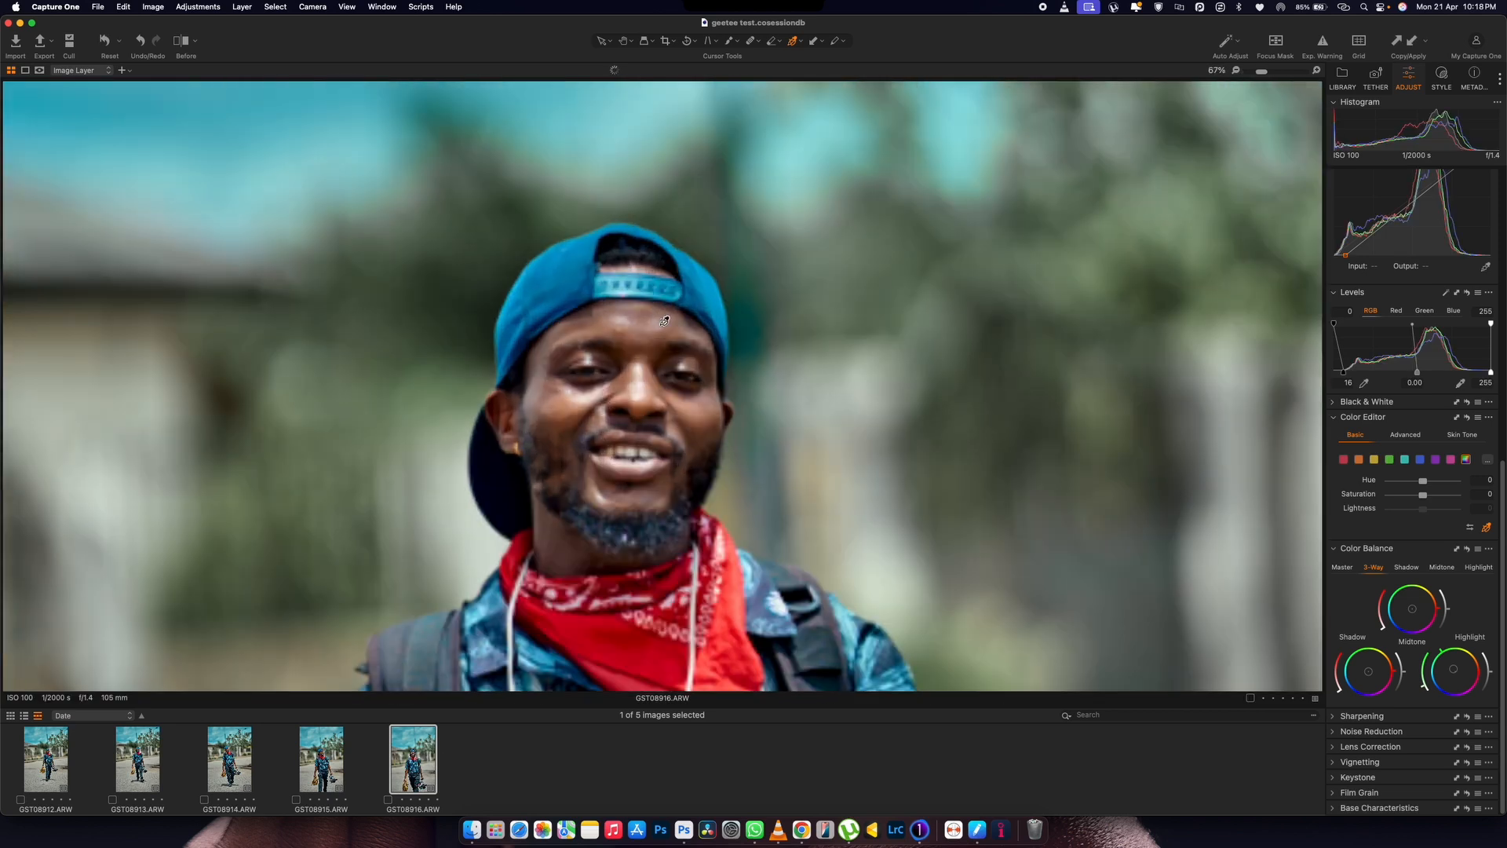
scroll(664, 320, up, 4)
scroll(664, 322, down, 3)
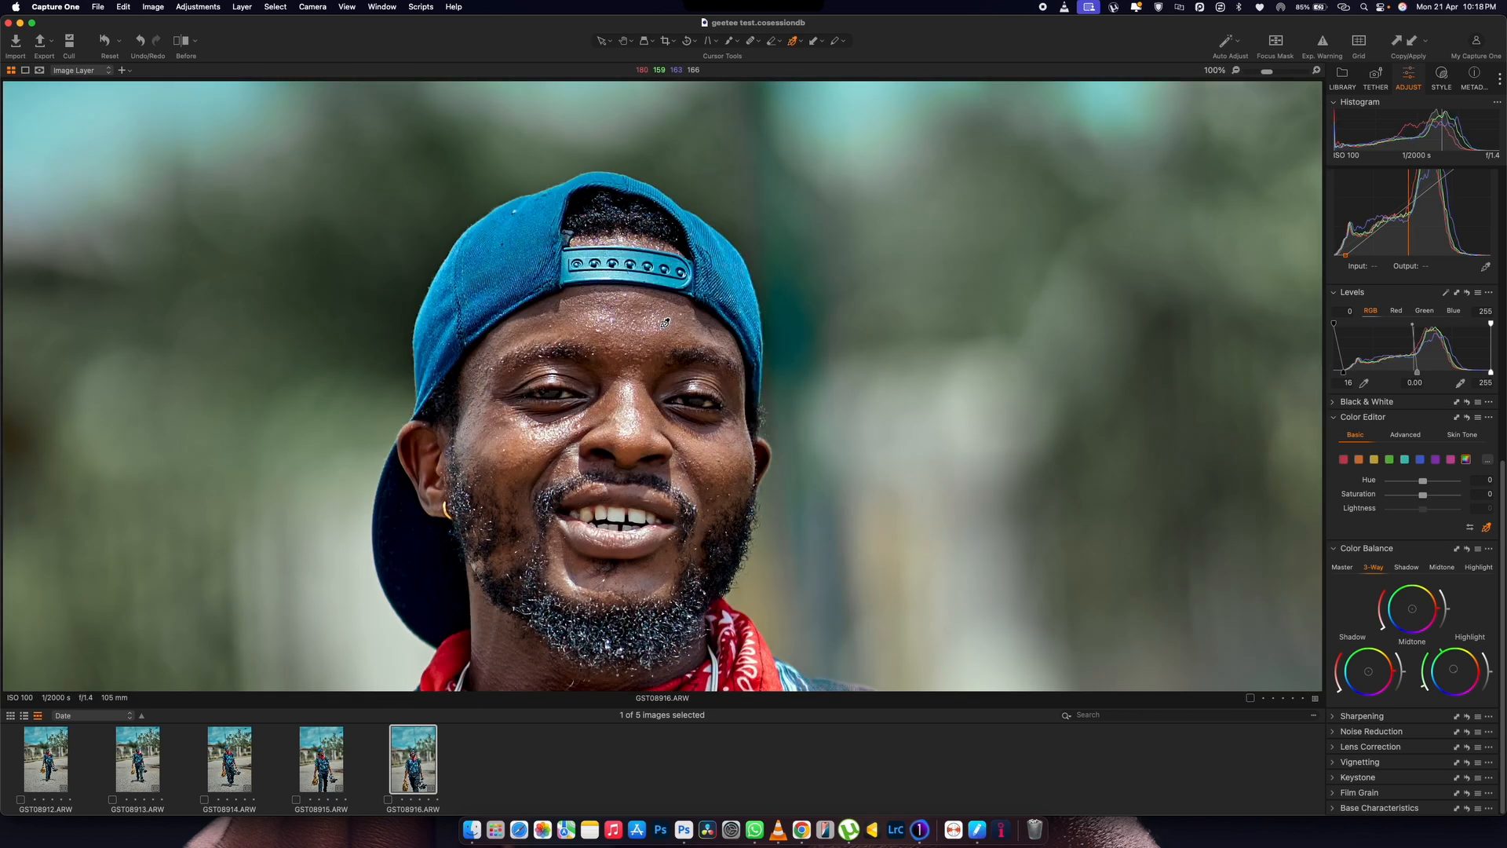
scroll(663, 330, up, 1)
scroll(663, 331, down, 2)
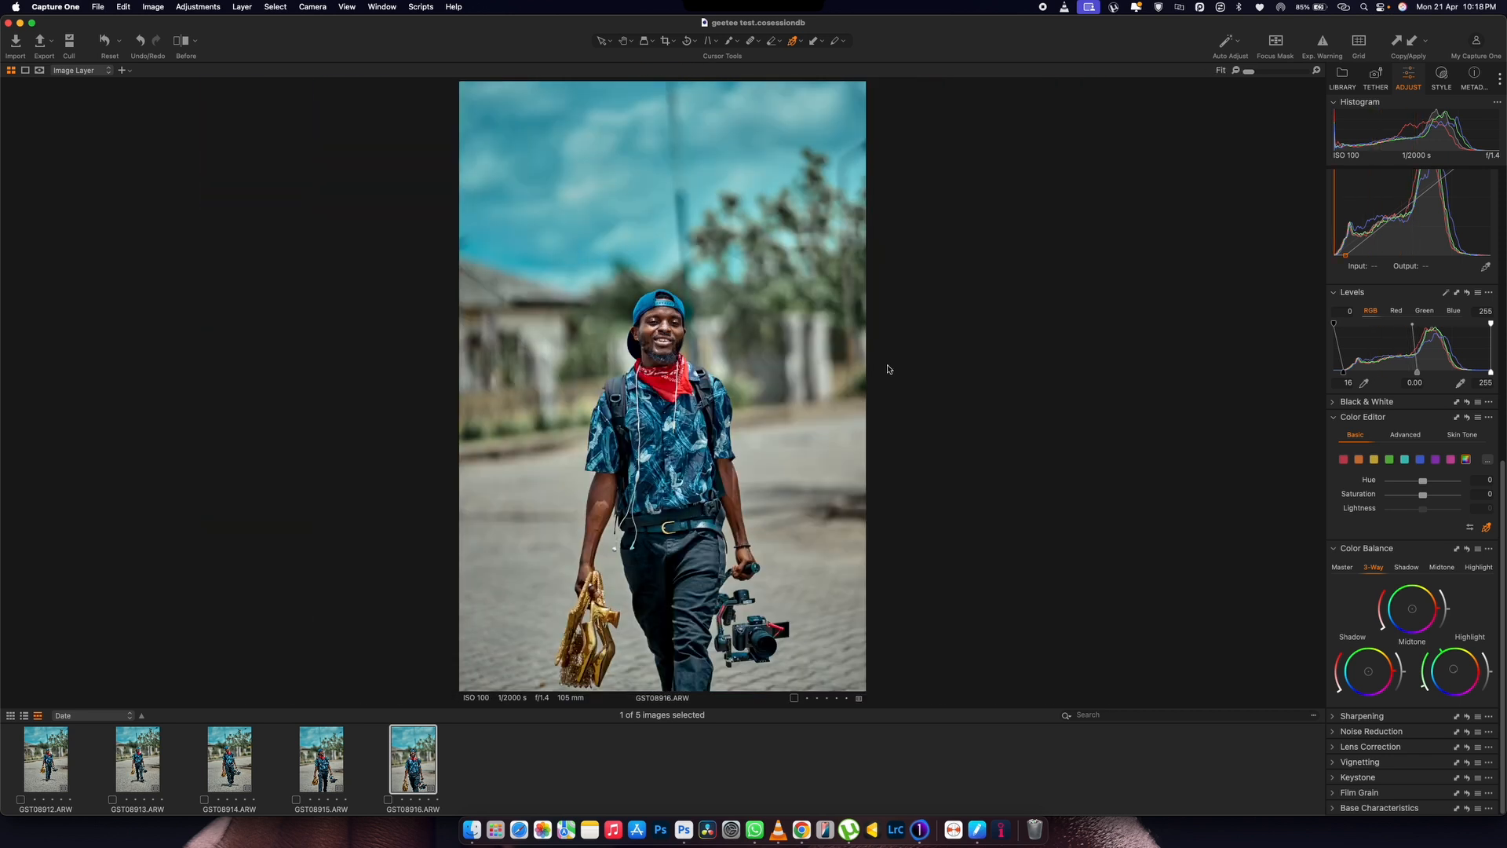
scroll(1401, 394, up, 5)
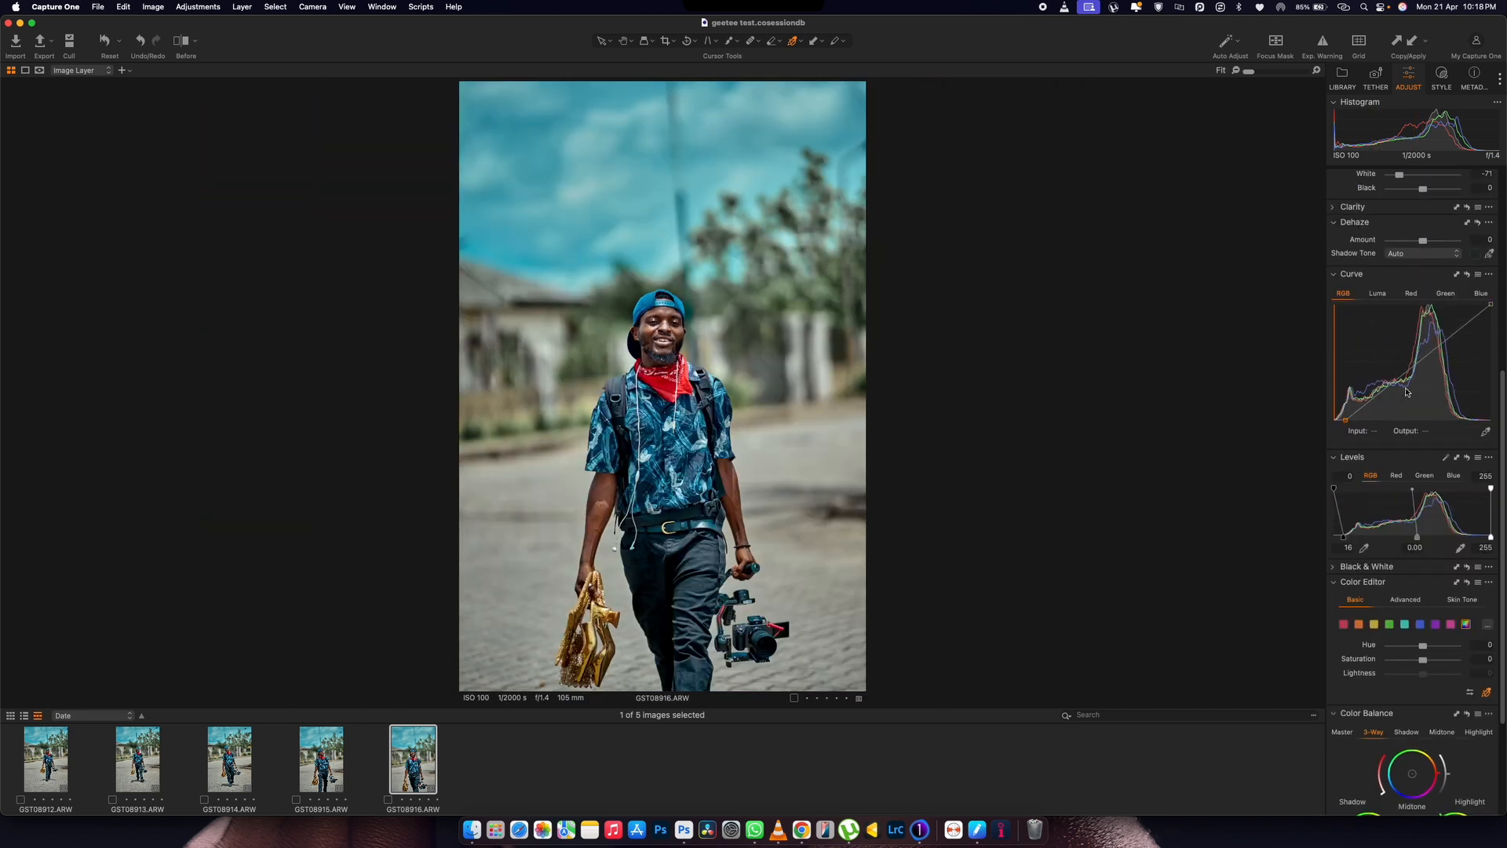
scroll(1407, 392, up, 3)
drag(1421, 332, 1422, 337)
scroll(1388, 461, down, 10)
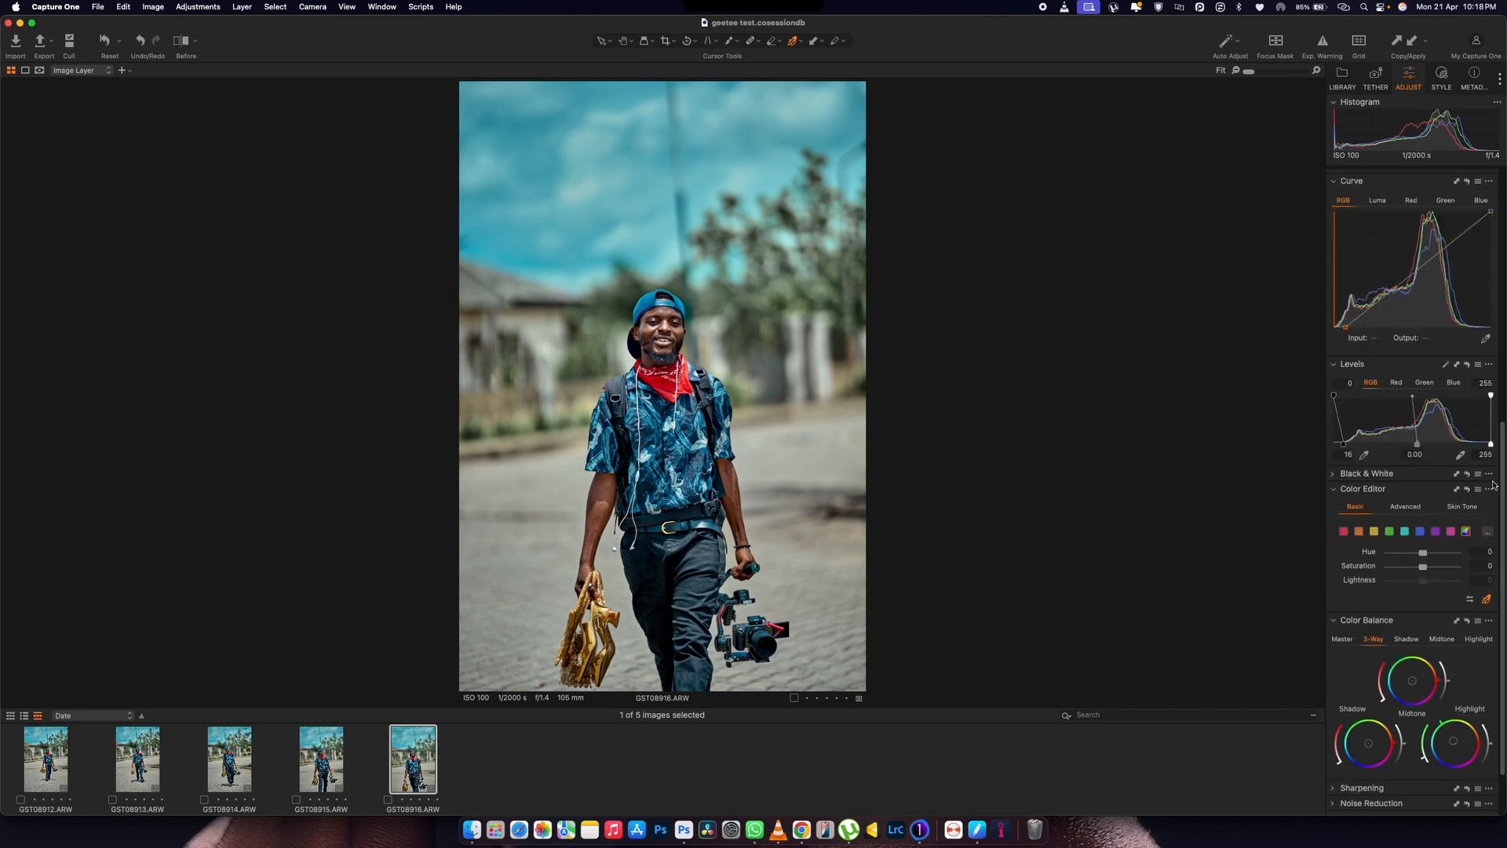
- Sample the man's forearm as the reference colour for the Color Editor's Skin Tone correction on GST08916.ARW
click(1463, 507)
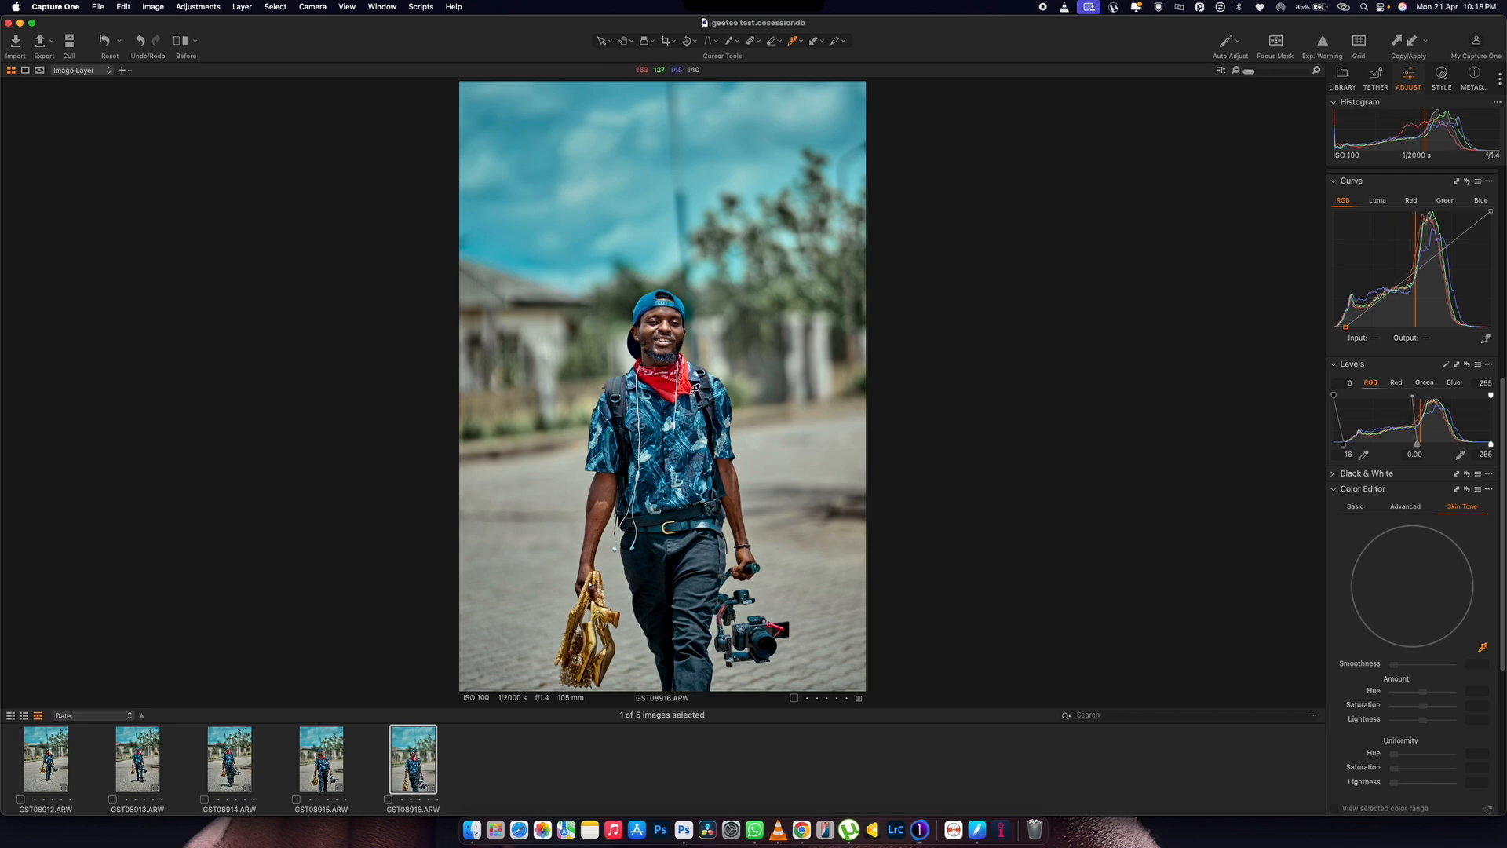
key(z)
key(z)
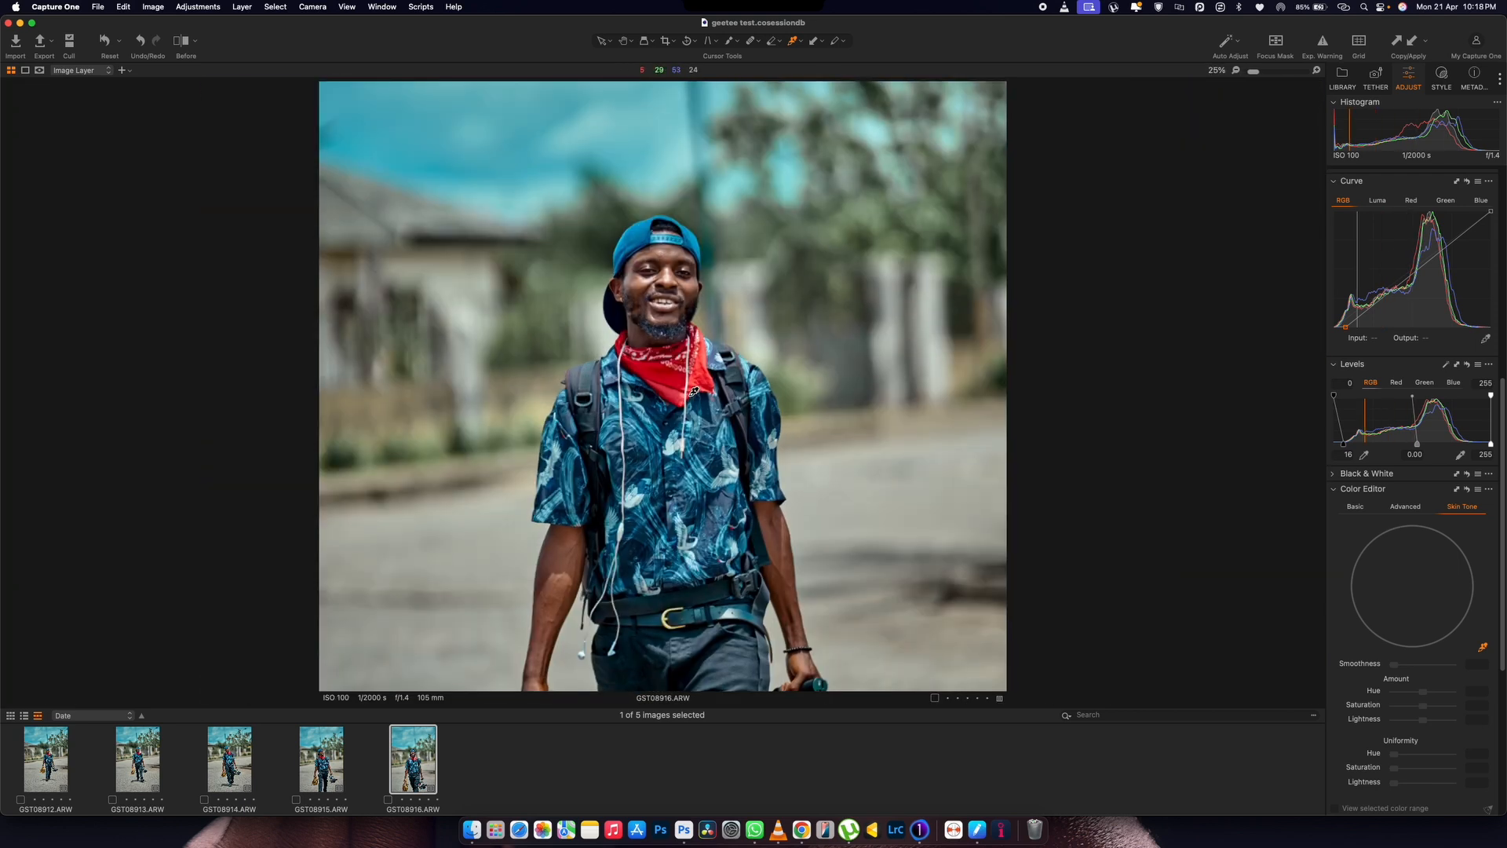
click(558, 591)
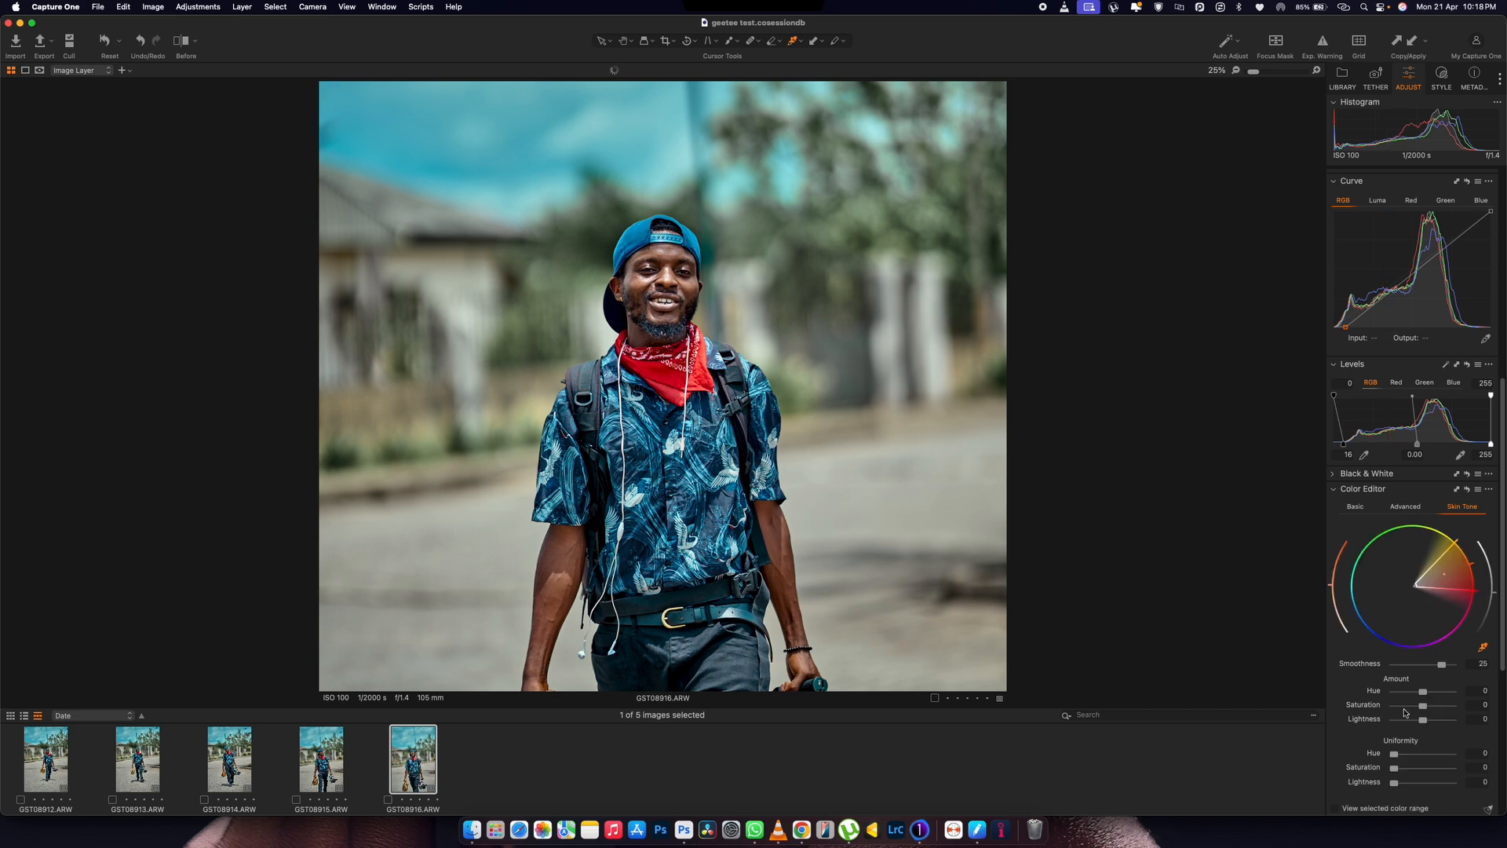
- Set the skin tone Amount to Hue 0.4 and Saturation 7.5, and the Uniformity to Saturation 4.5 and Lightness 35.7
scroll(1405, 711, down, 2)
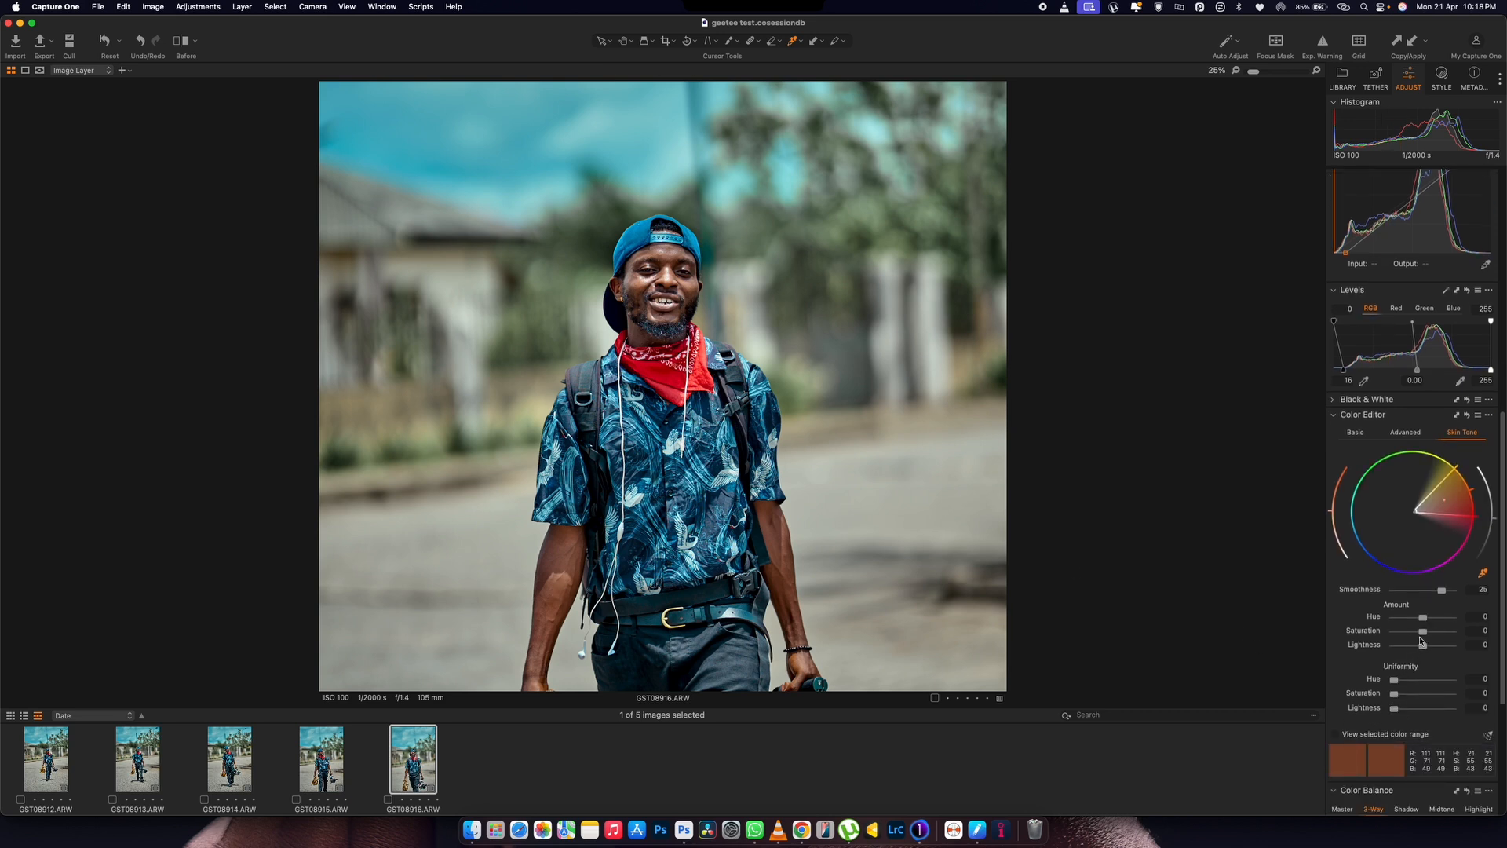
drag(1424, 632, 1423, 620)
mouse_move(1394, 694)
mouse_down()
mouse_move(1450, 690)
mouse_move(1369, 693)
mouse_move(1394, 693)
mouse_up()
drag(1394, 711, 1414, 711)
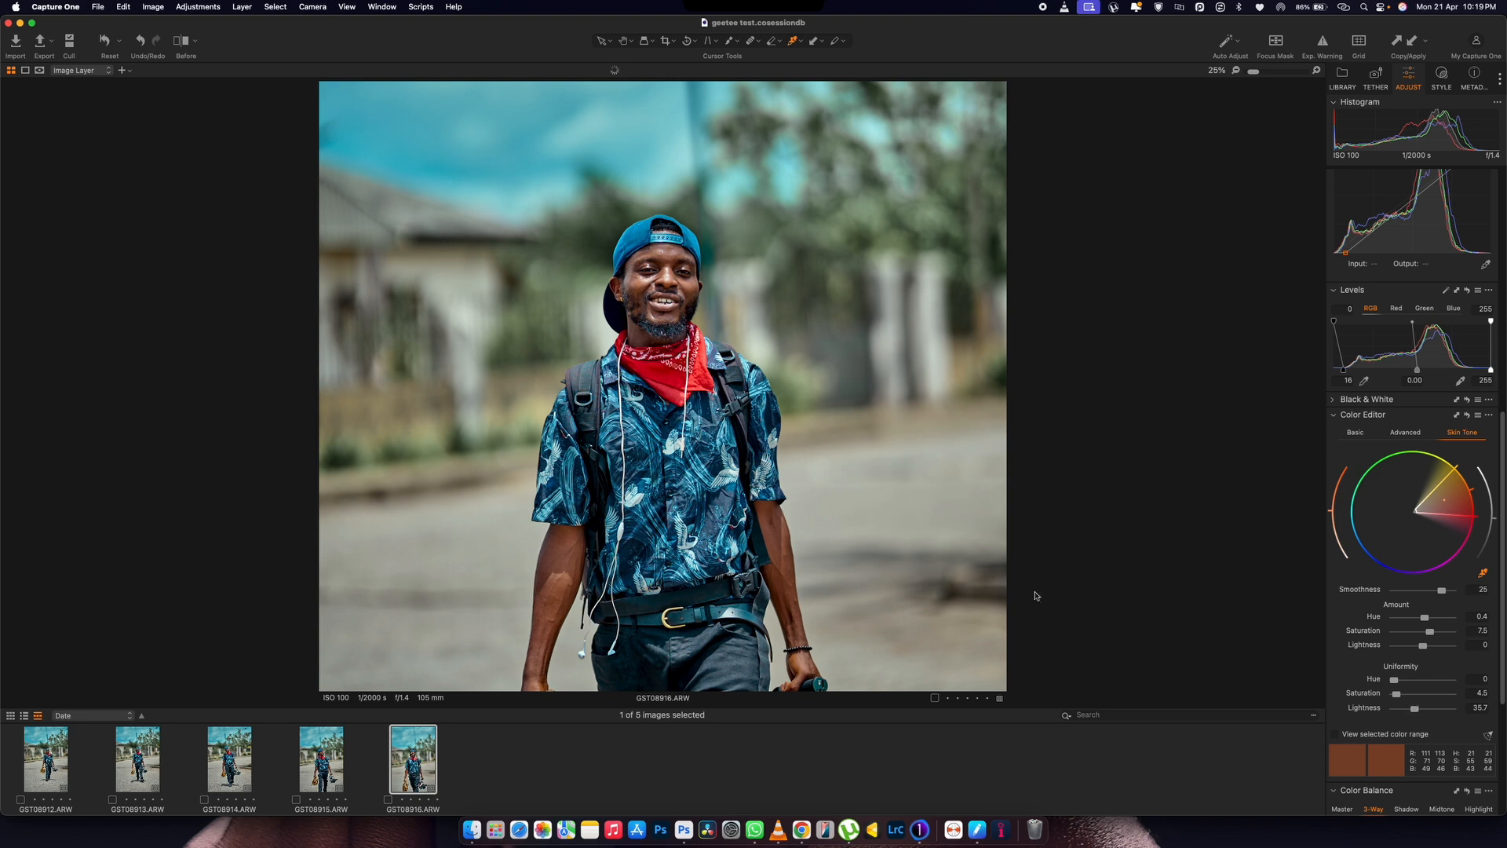
scroll(944, 558, down, 2)
scroll(901, 545, down, 1)
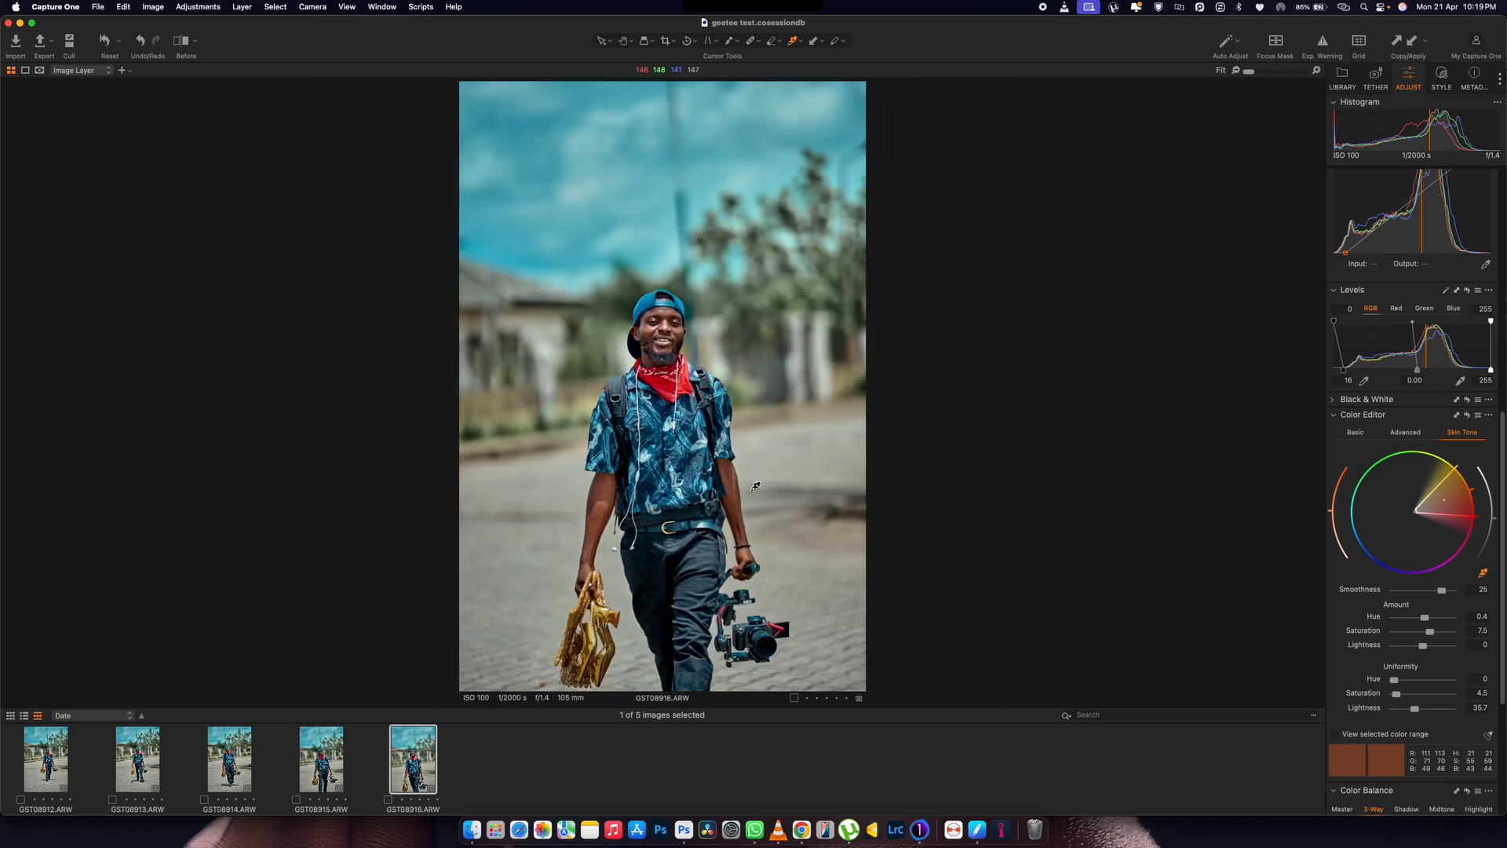